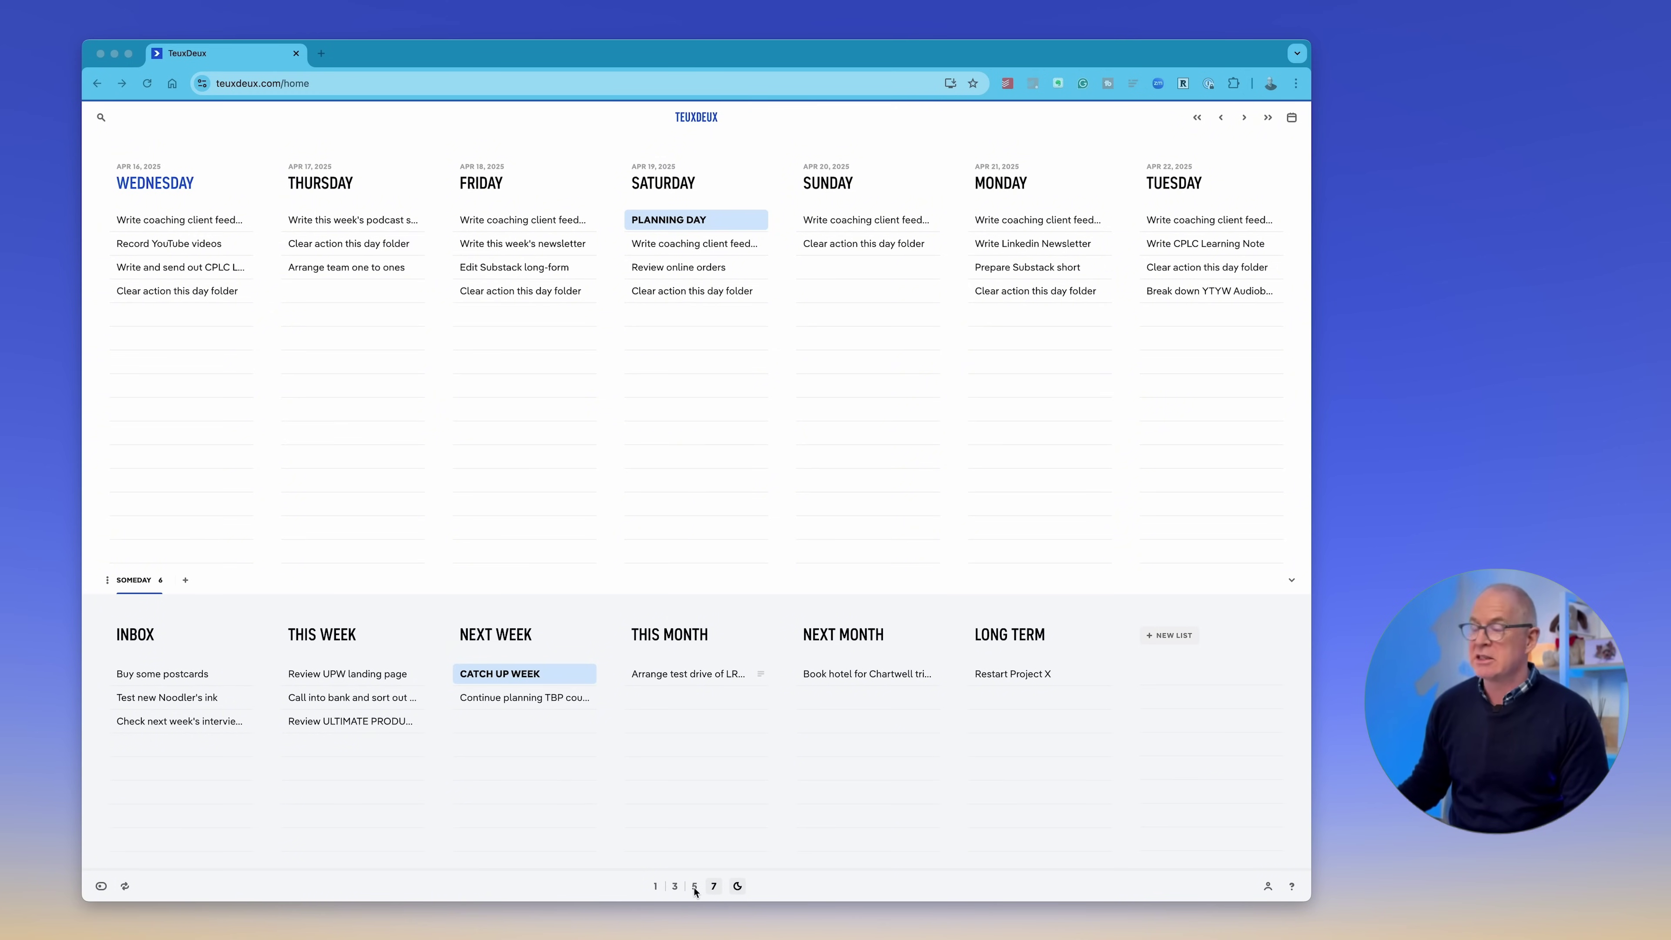
# - Switch the planner to a five-day column view
pyautogui.click(694, 887)
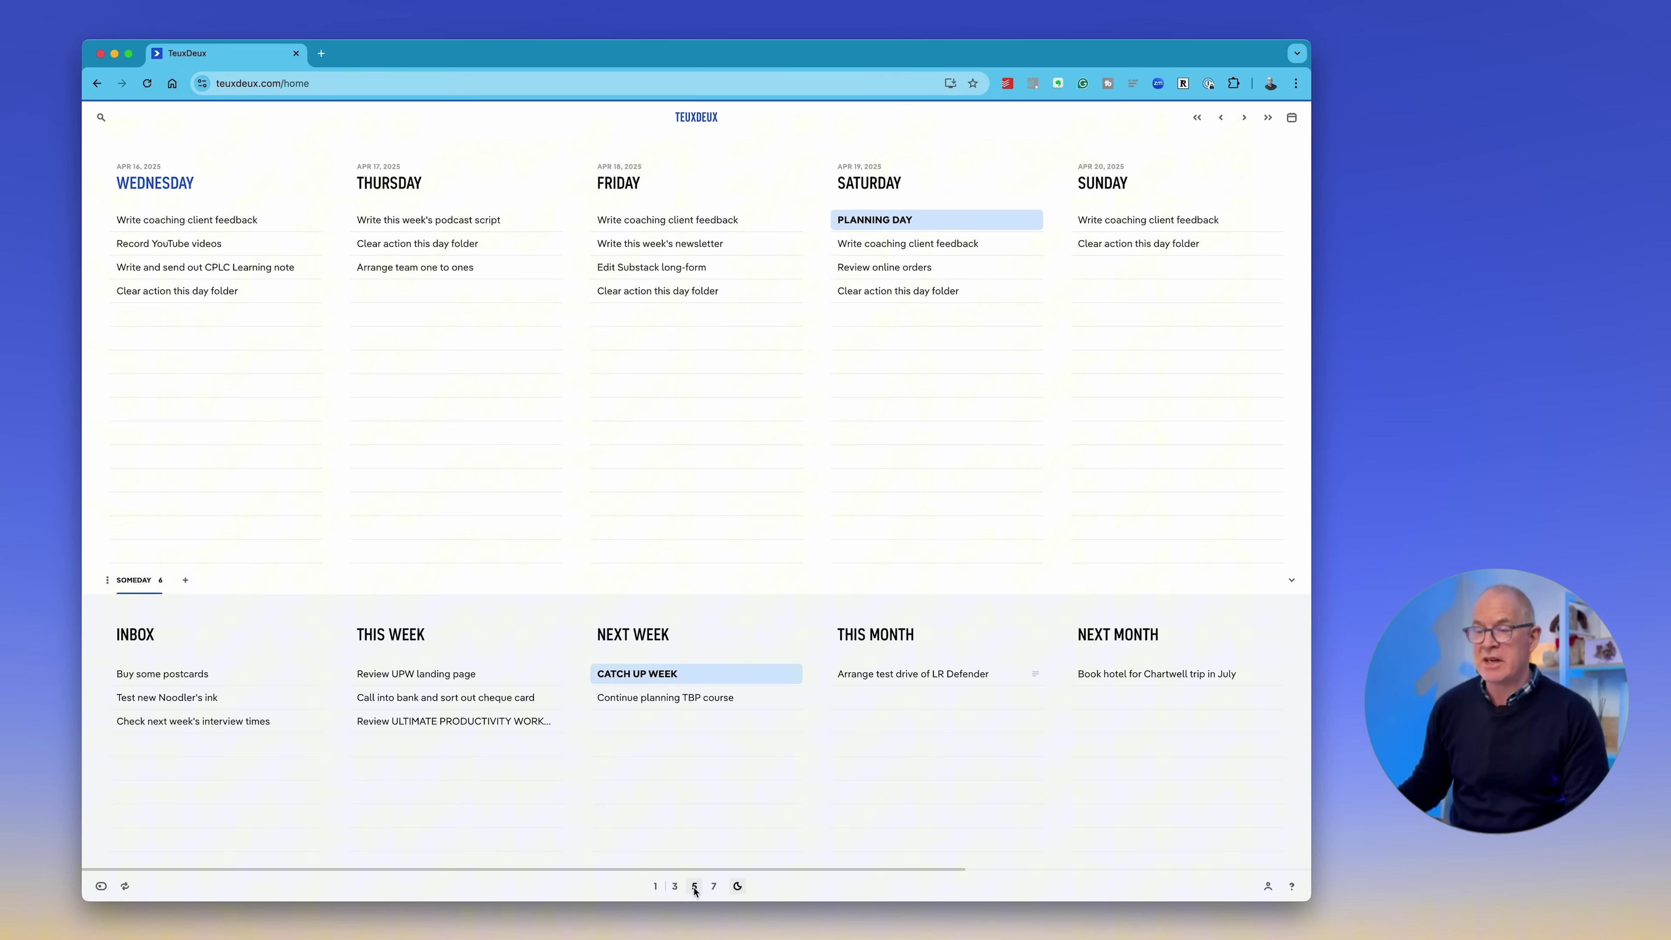
# - Narrow to three day columns, then enter Focus Mode on Wednesday's list alone
pyautogui.click(676, 887)
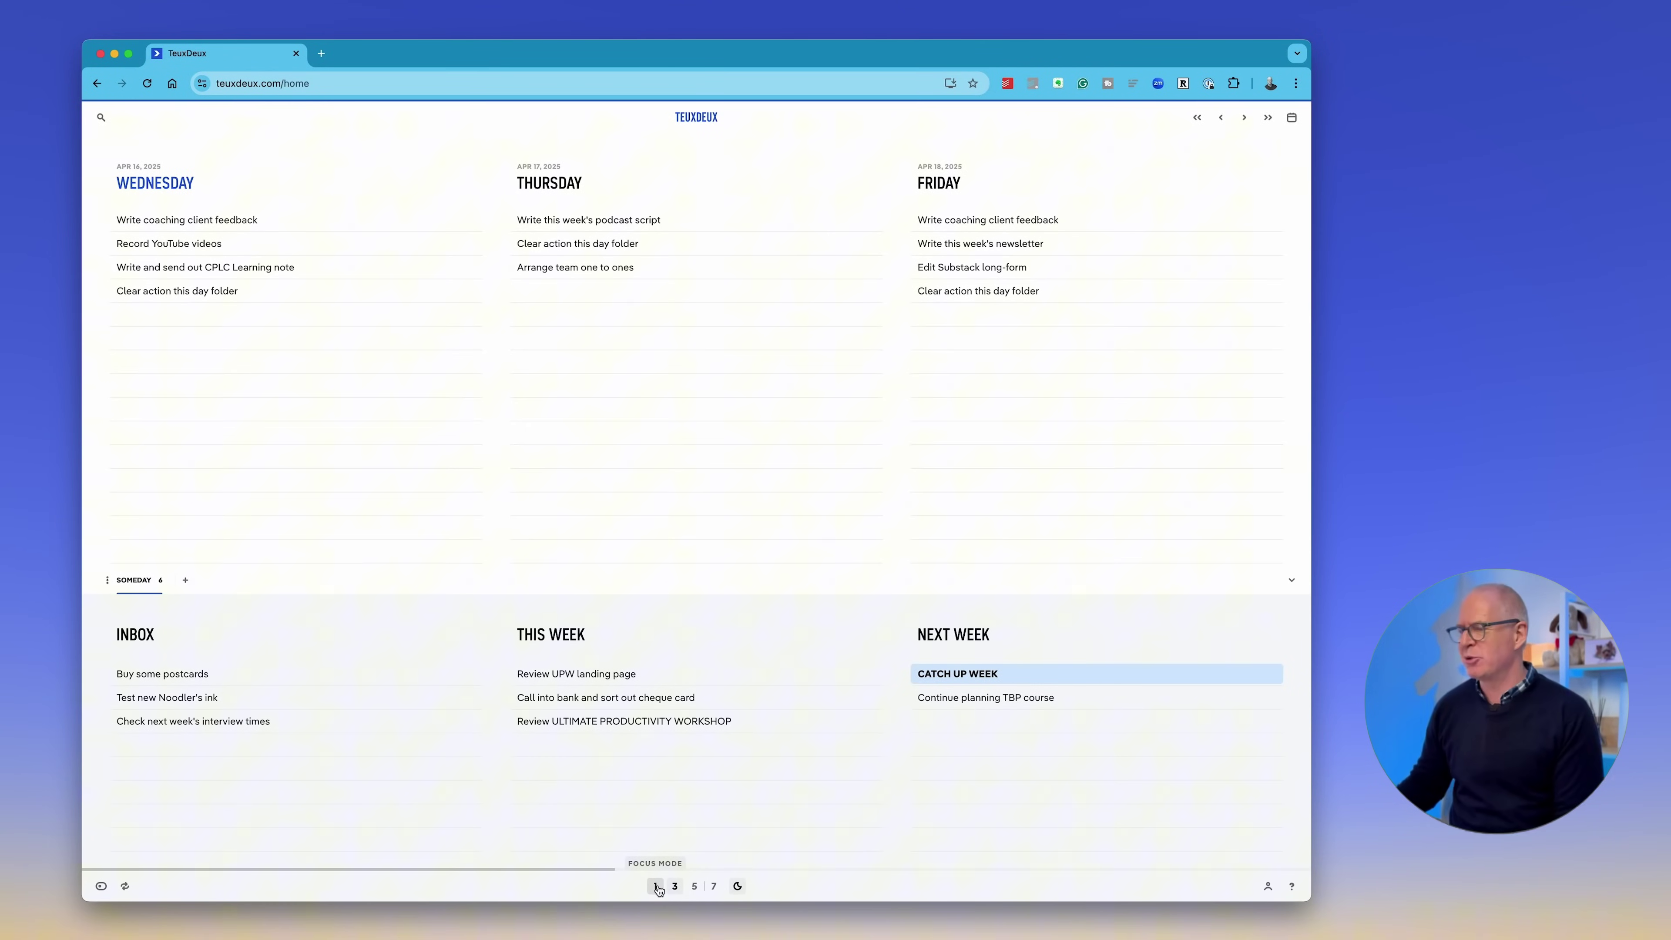
pyautogui.click(657, 884)
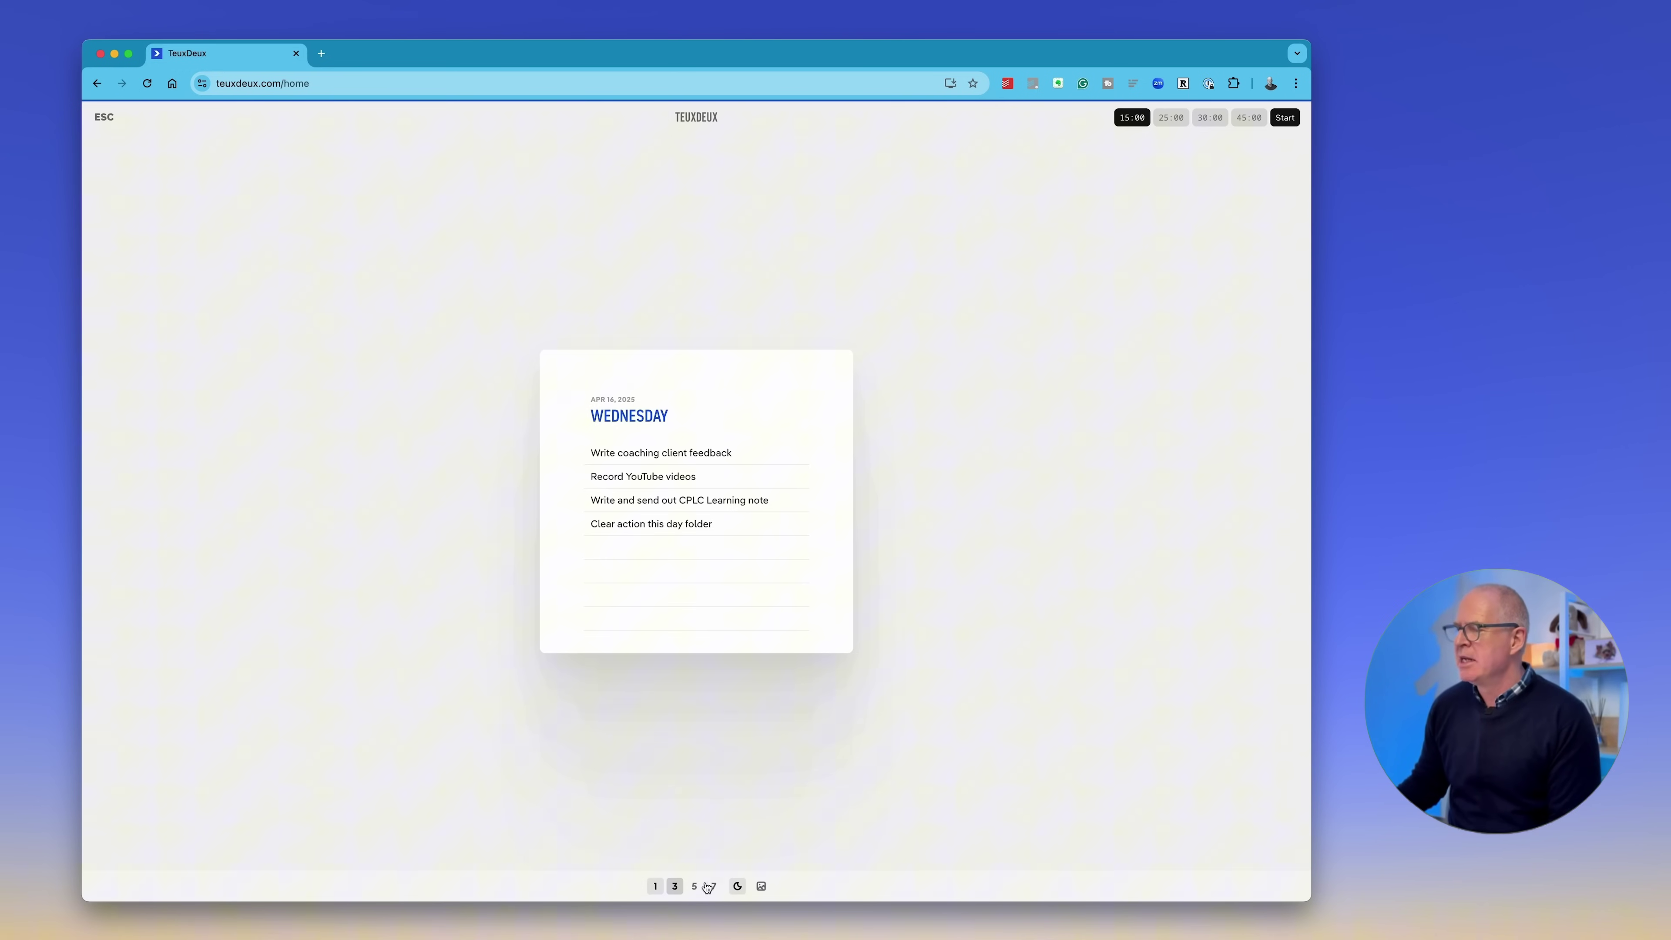
# - Exit Focus Mode back to the seven-day week, Wednesday through Tuesday
pyautogui.click(713, 886)
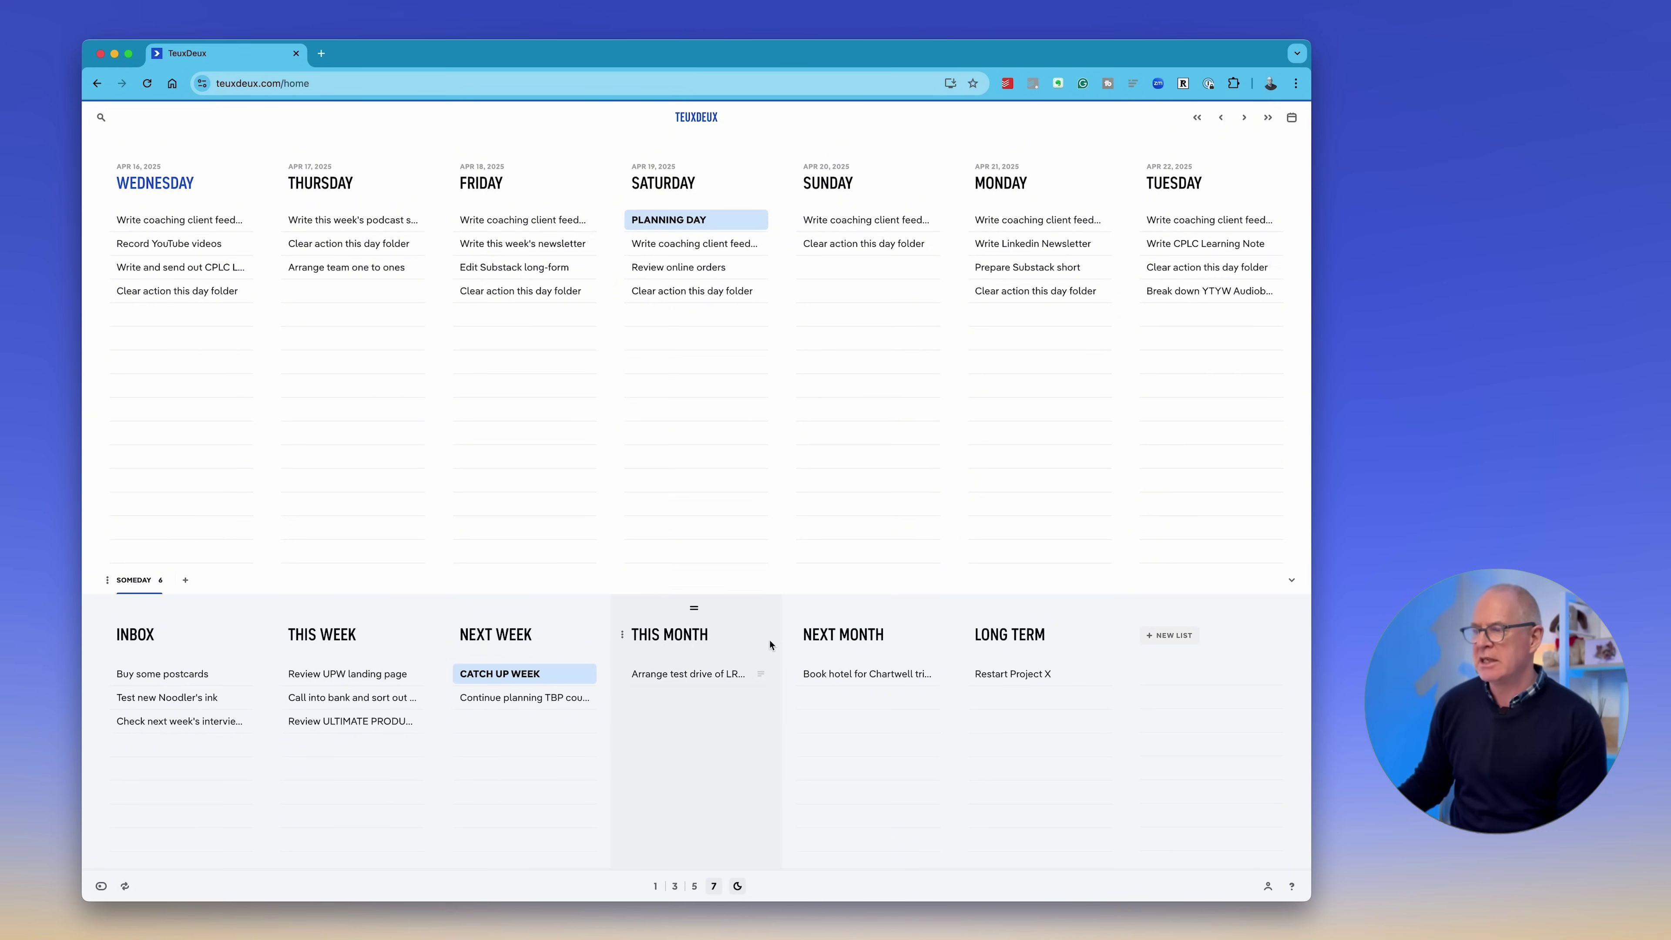
# - Cancel creating a new Someday list and open the preferences panel
pyautogui.click(1170, 636)
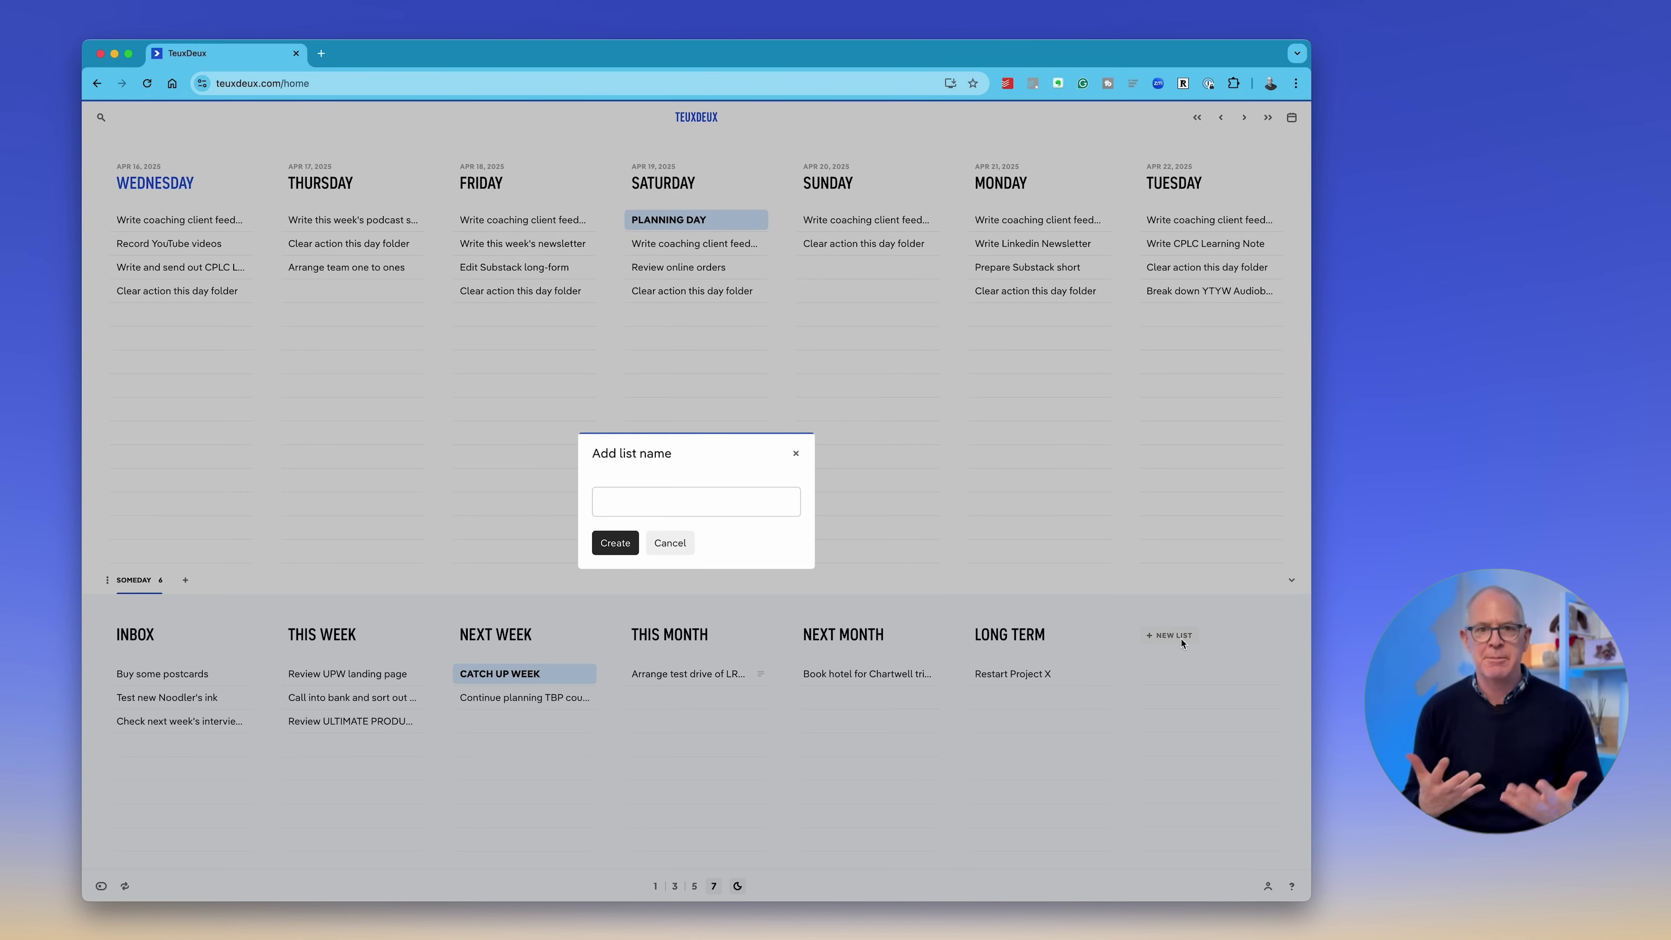
pyautogui.click(668, 543)
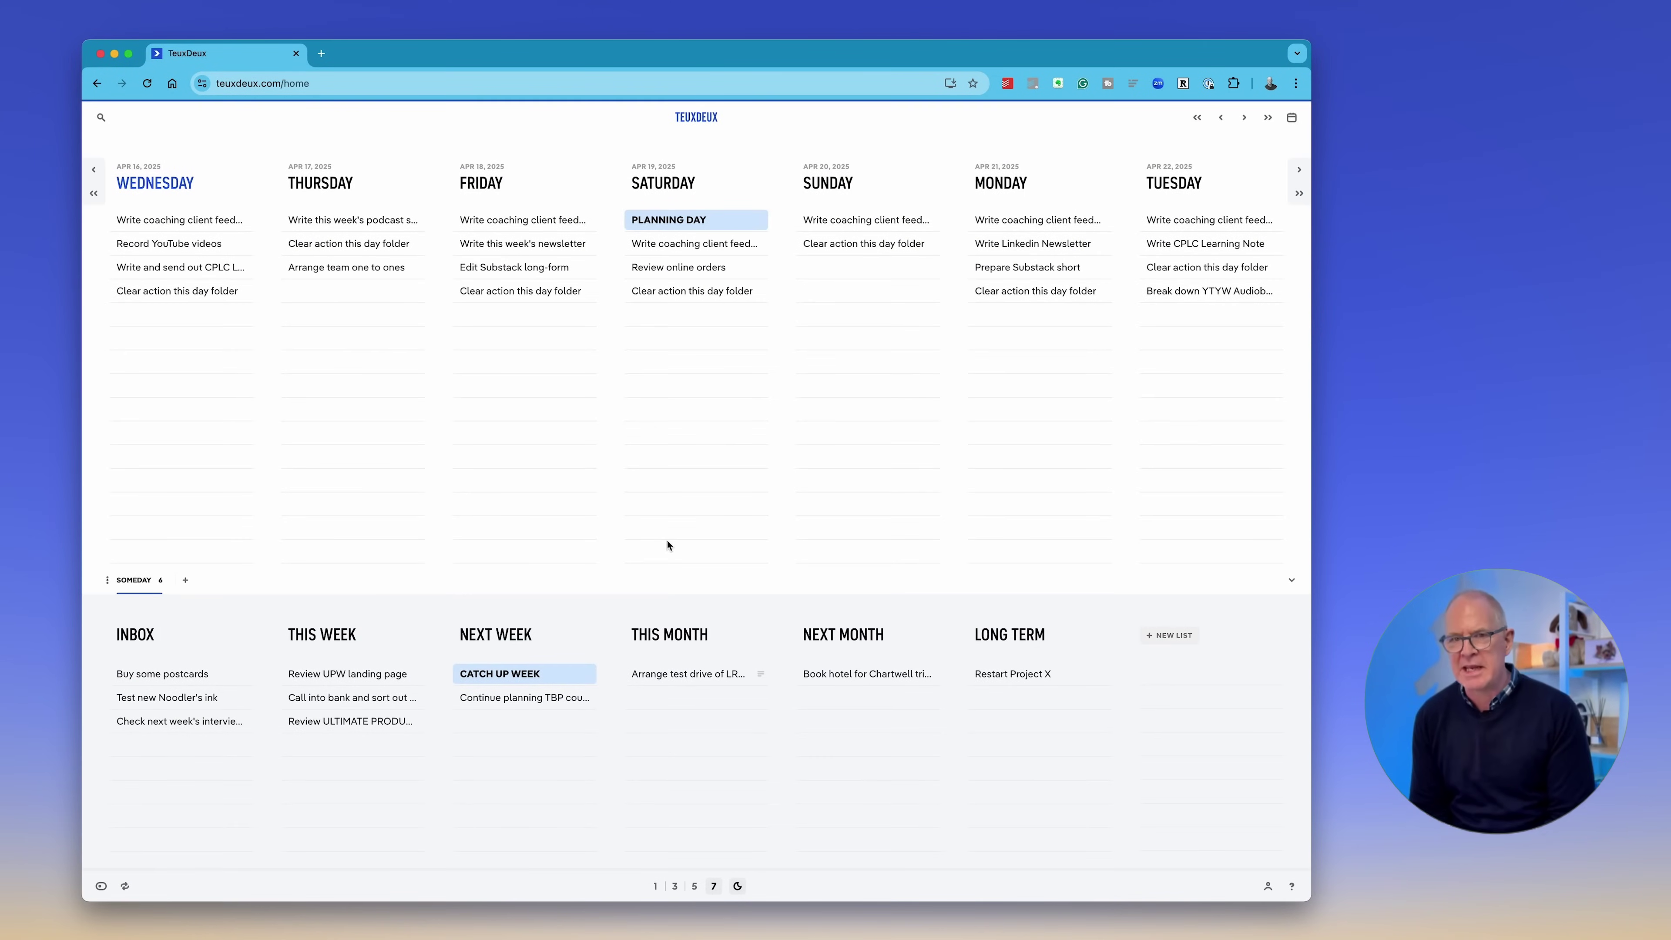
pyautogui.click(101, 885)
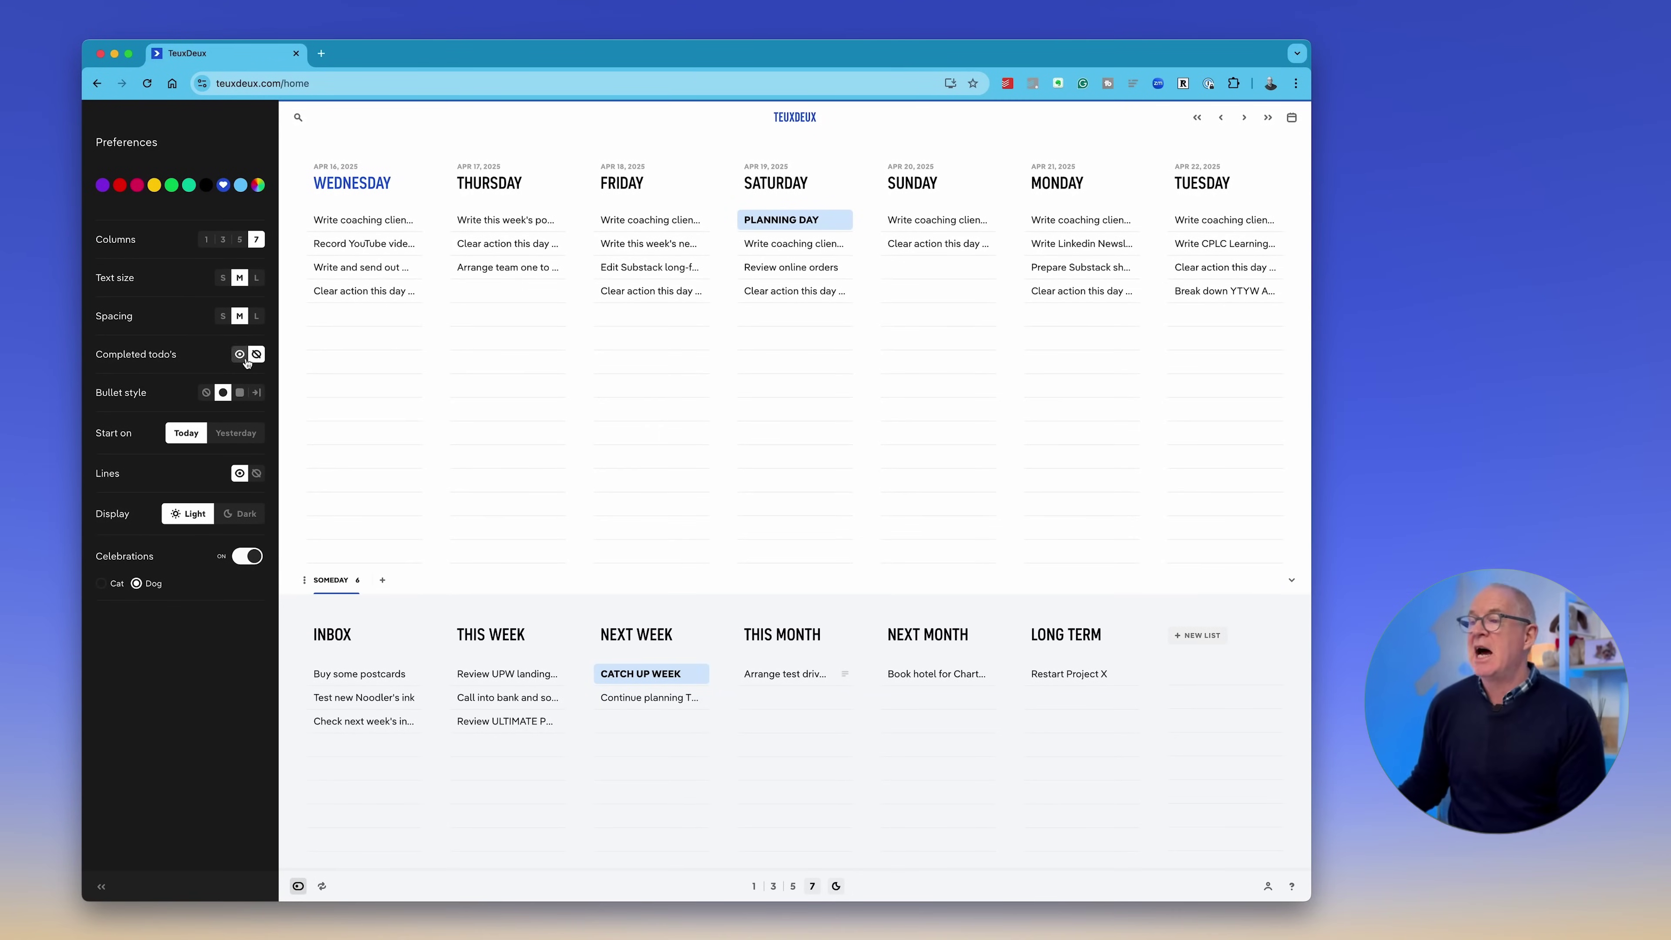
# - Show completed to-dos, hide them again, and close preferences
pyautogui.click(239, 355)
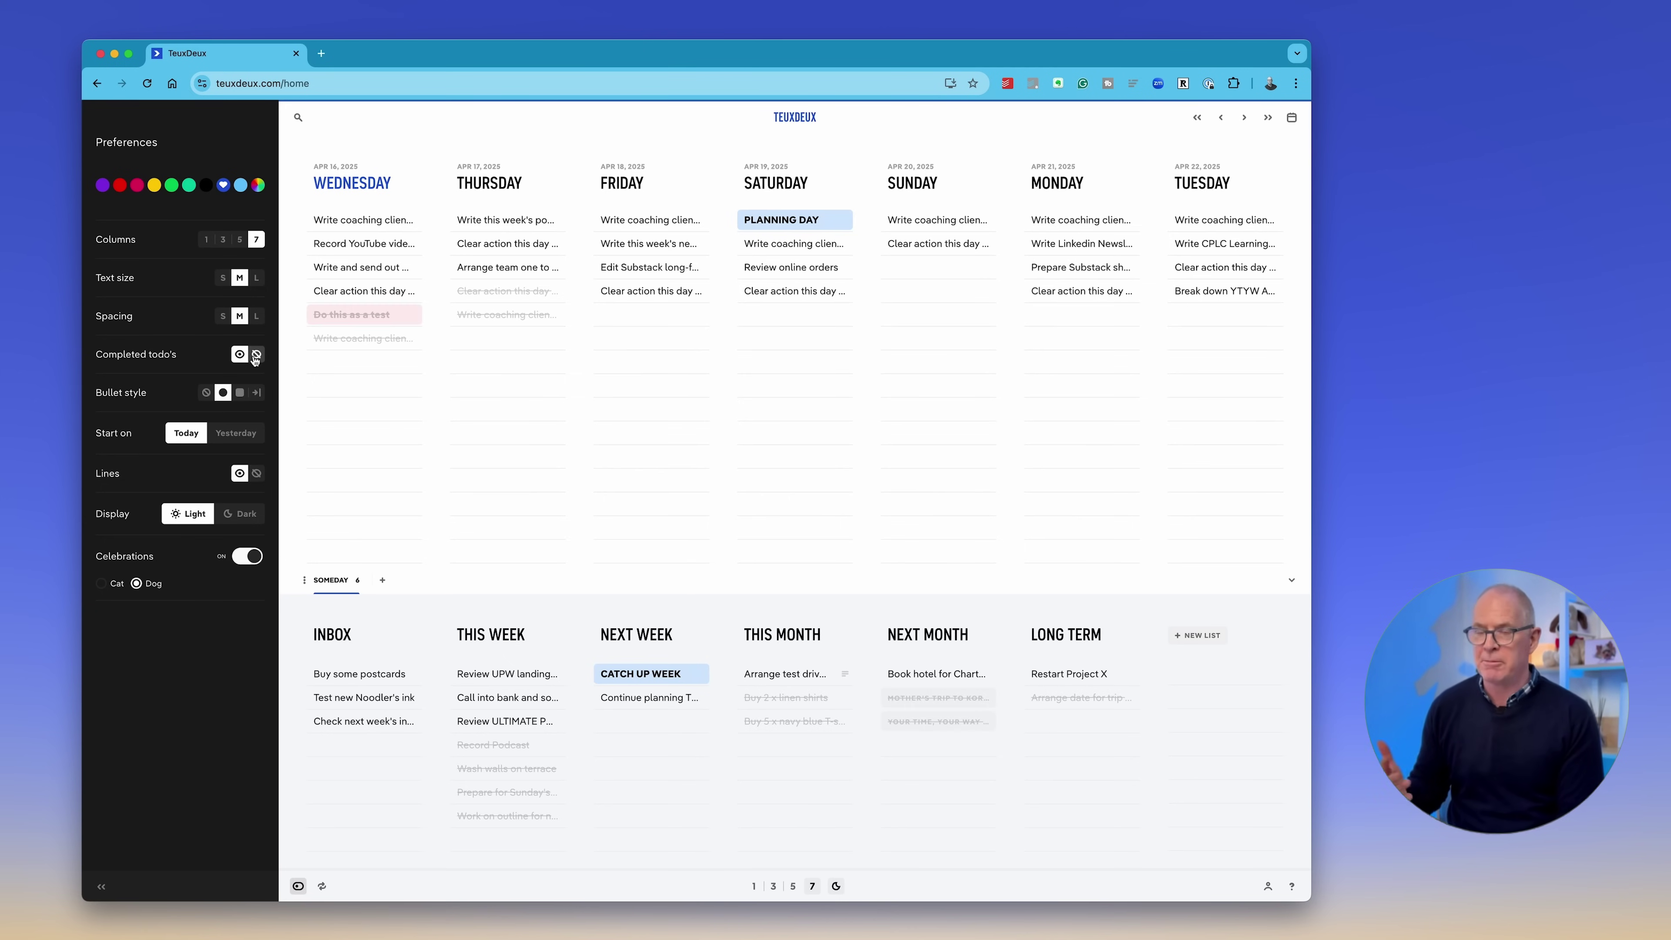
pyautogui.click(255, 357)
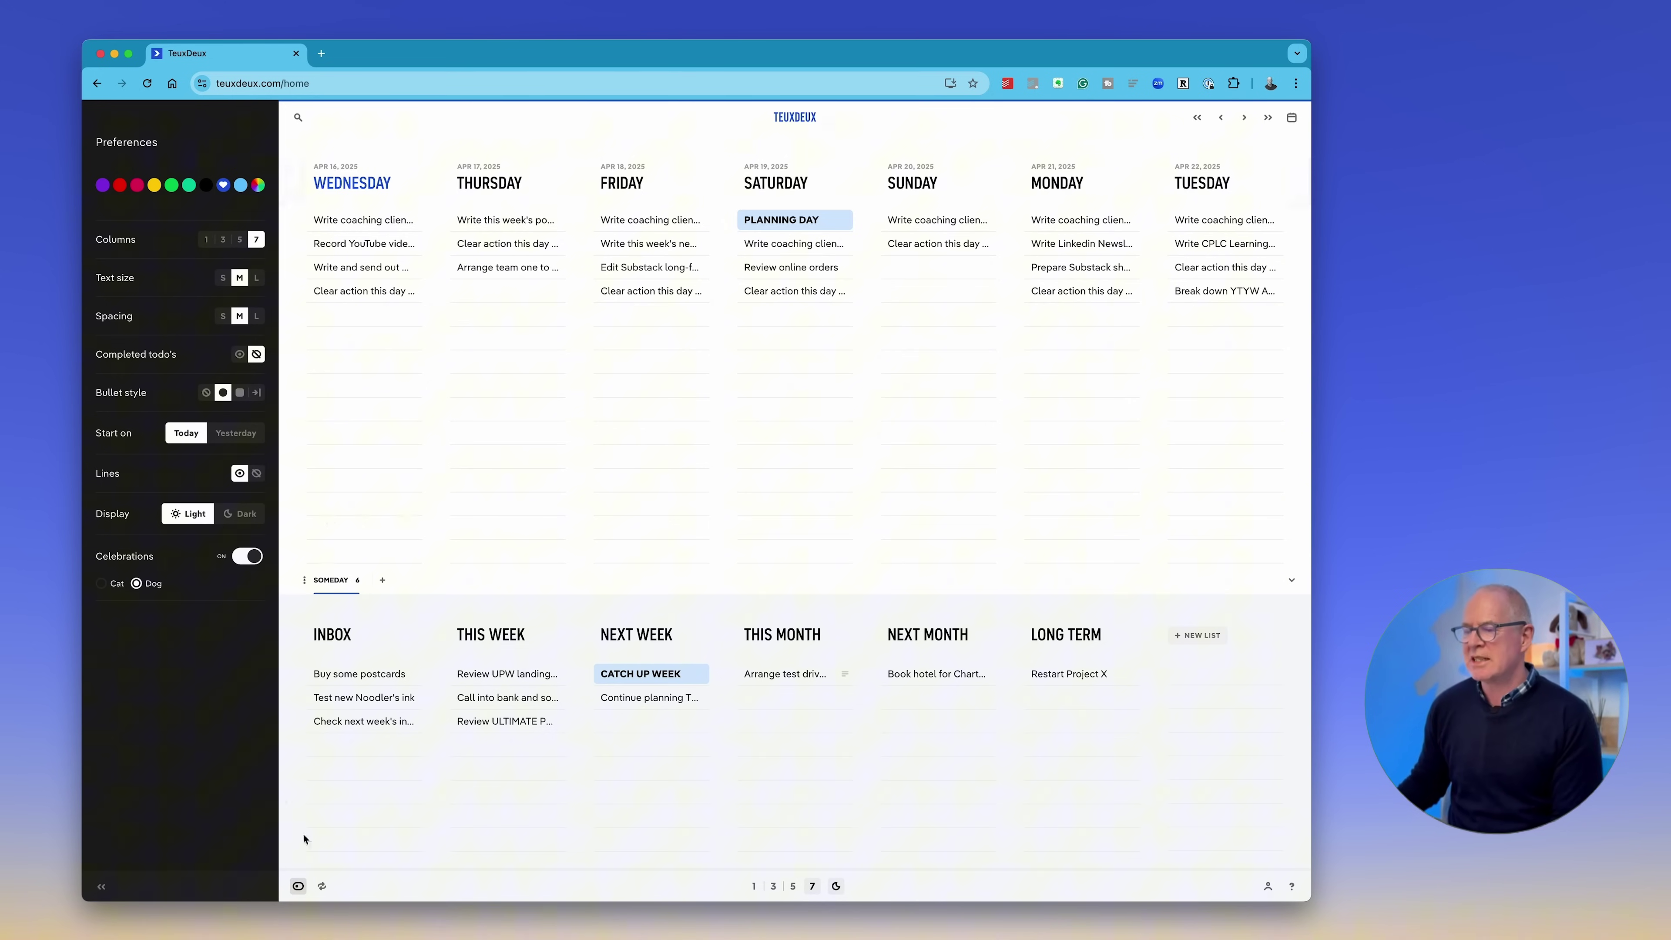
pyautogui.click(298, 885)
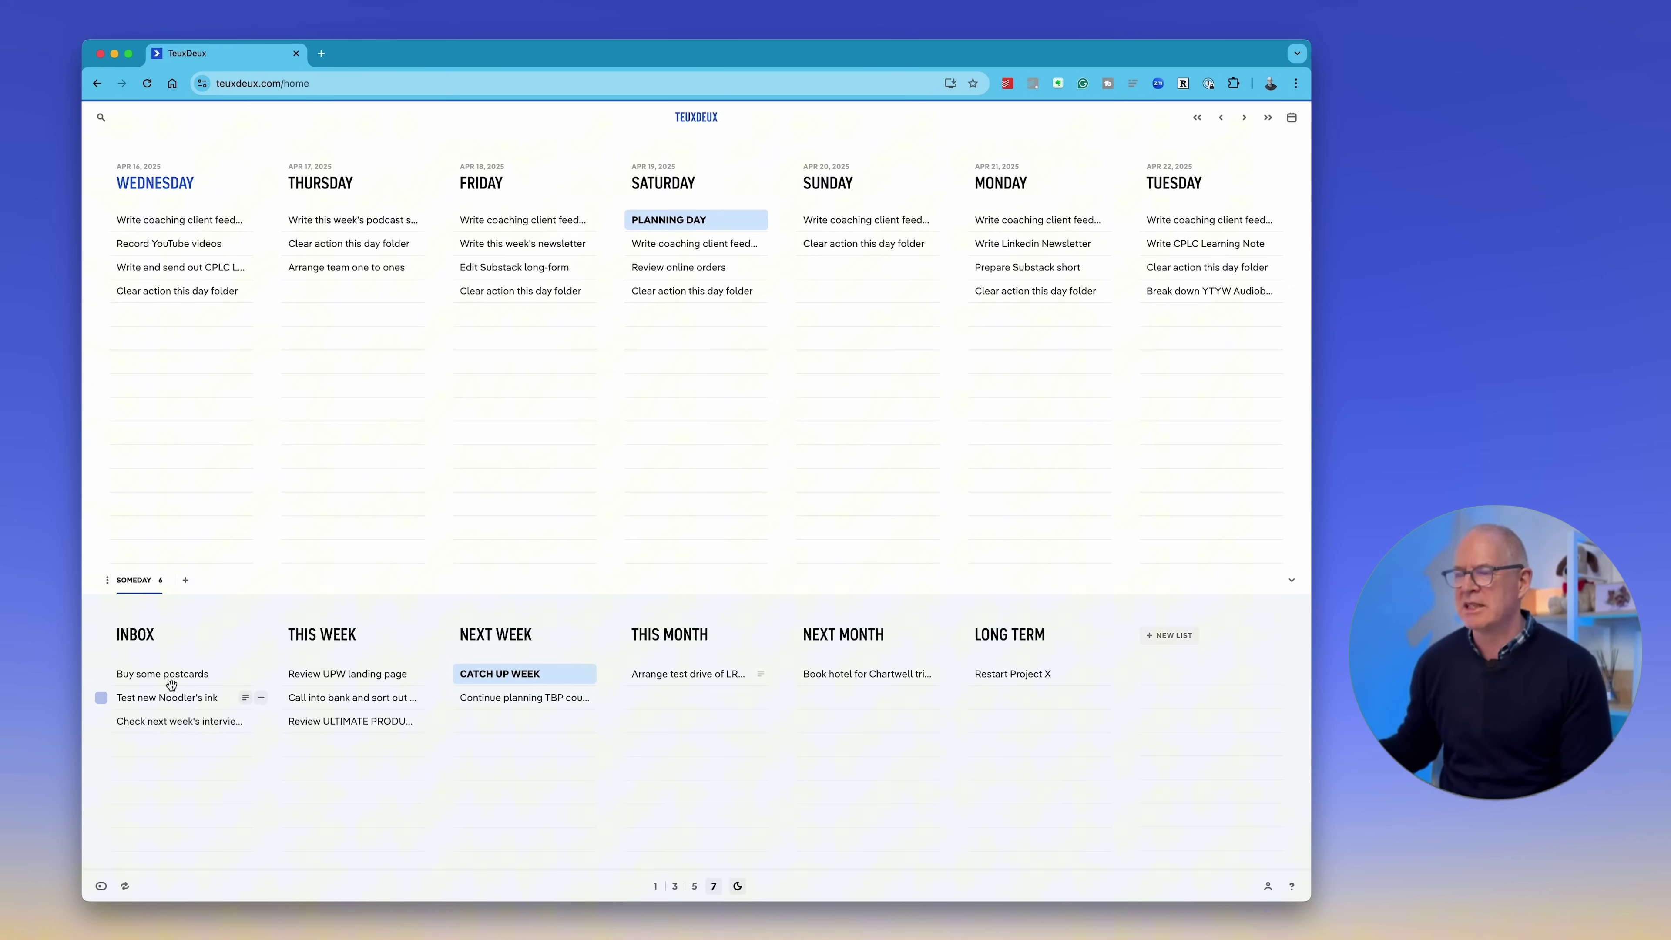
# - Move Check next week's interview times into This Week; Noodler's ink stays in Inbox
pyautogui.moveTo(171, 685); pyautogui.dragTo(505, 716)
pyautogui.moveTo(508, 716); pyautogui.dragTo(571, 778)
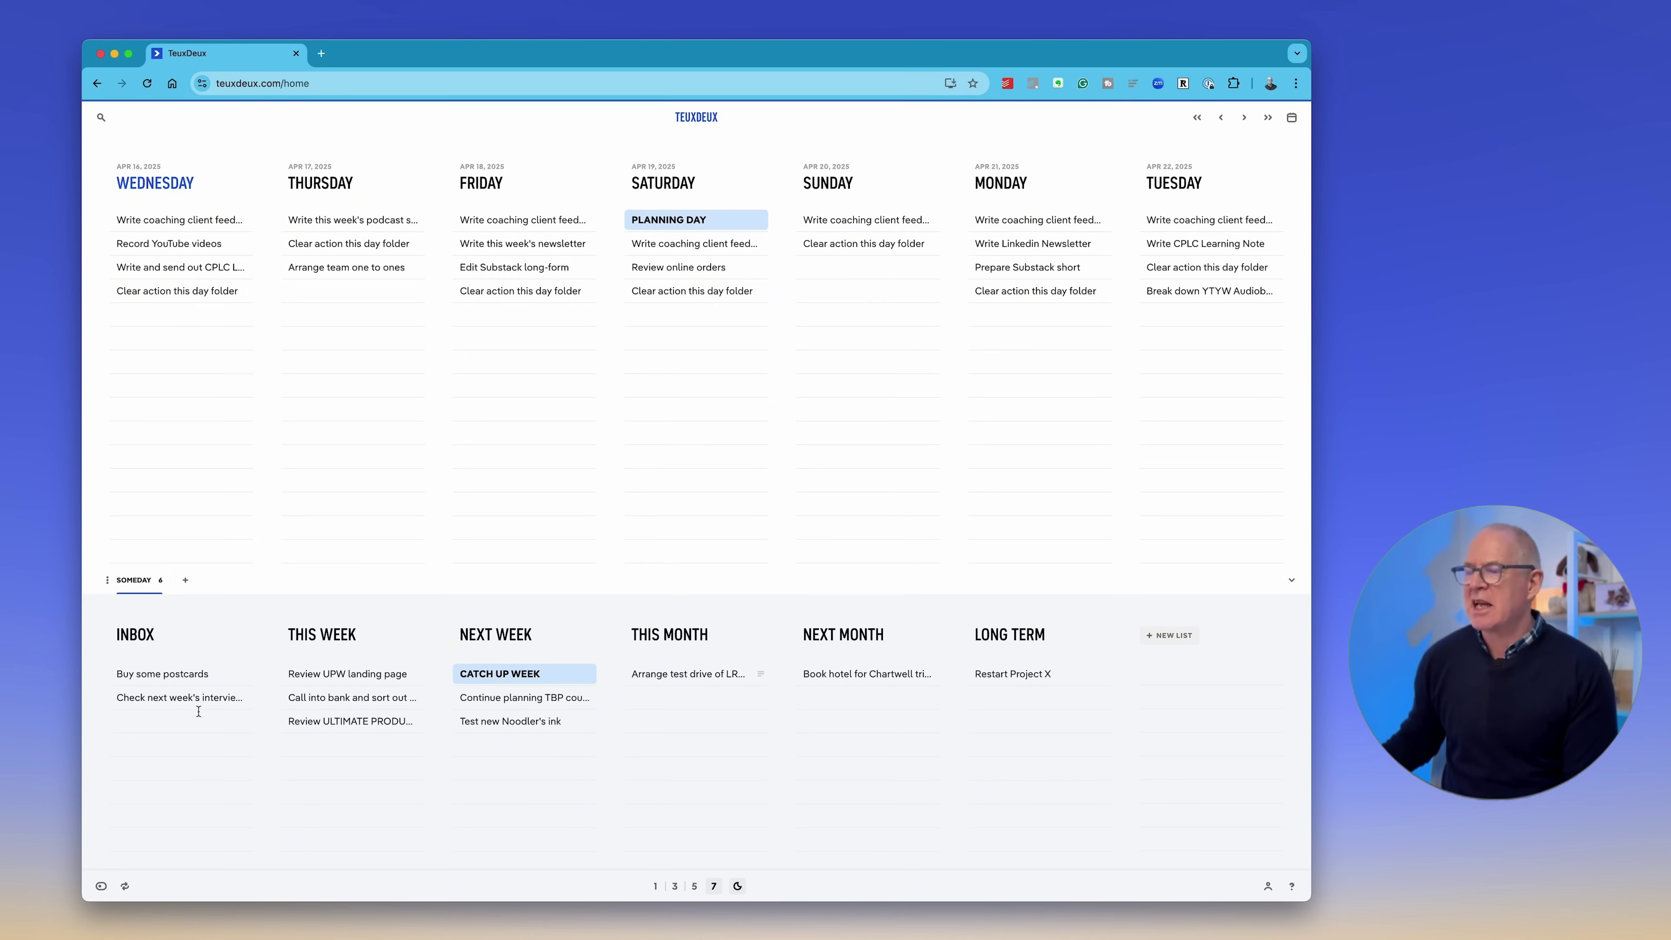
pyautogui.moveTo(229, 720); pyautogui.dragTo(376, 757)
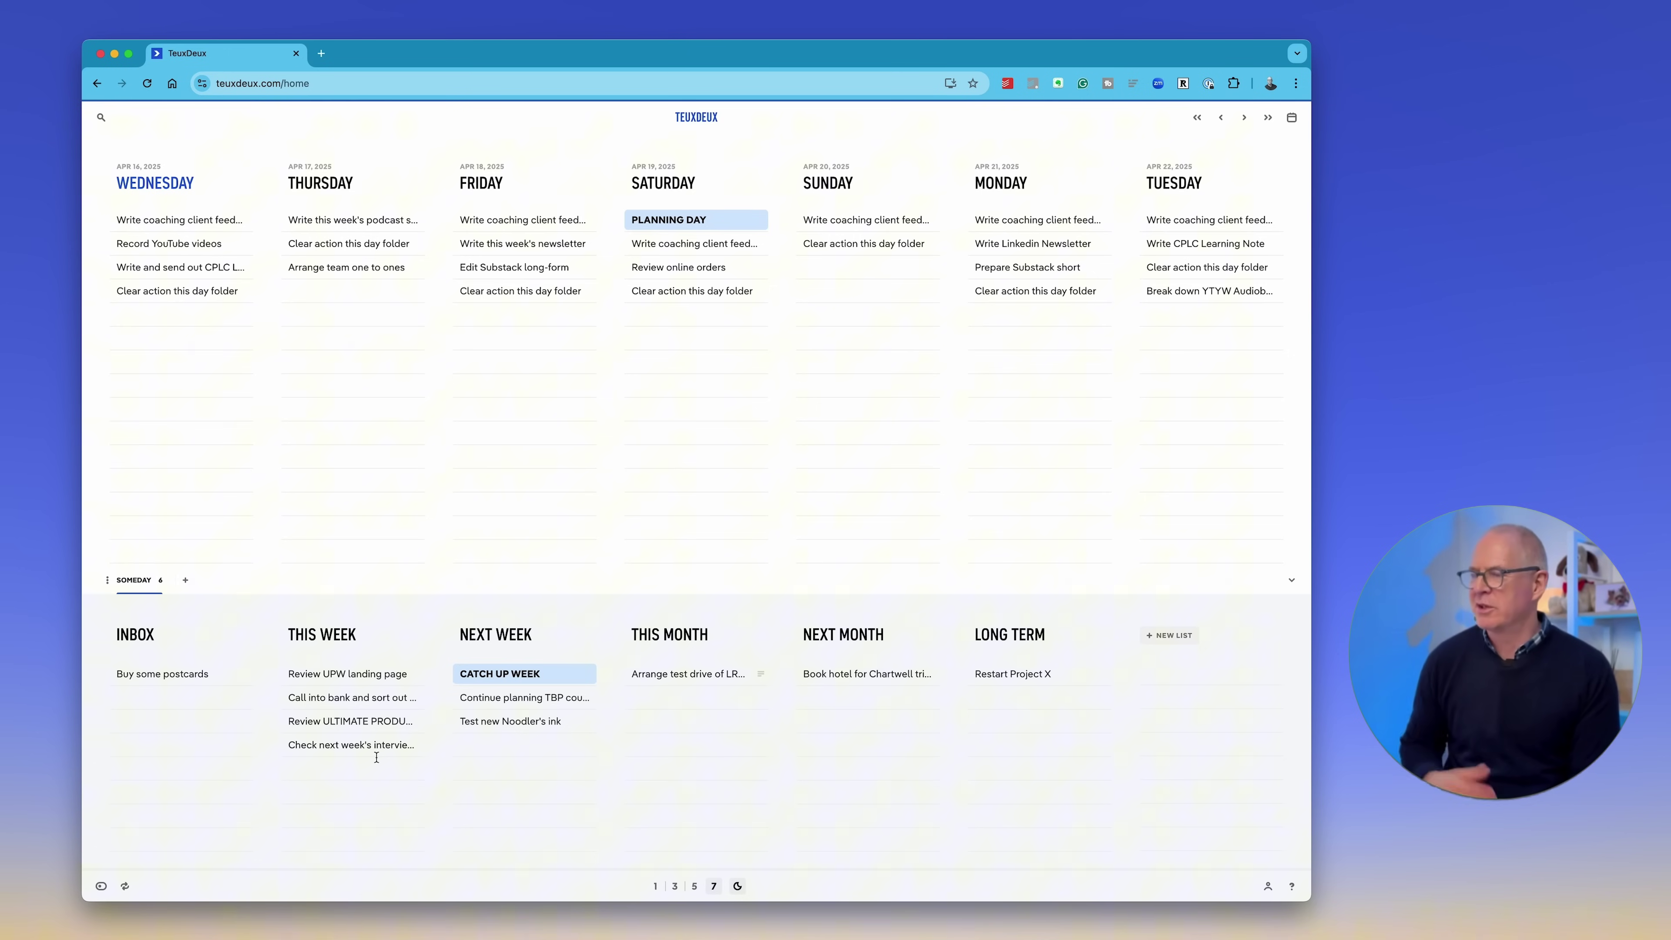
pyautogui.moveTo(494, 727)
pyautogui.mouseDown()
pyautogui.moveTo(105, 677)
pyautogui.moveTo(125, 714)
pyautogui.moveTo(469, 709)
pyautogui.moveTo(494, 727)
pyautogui.mouseUp()
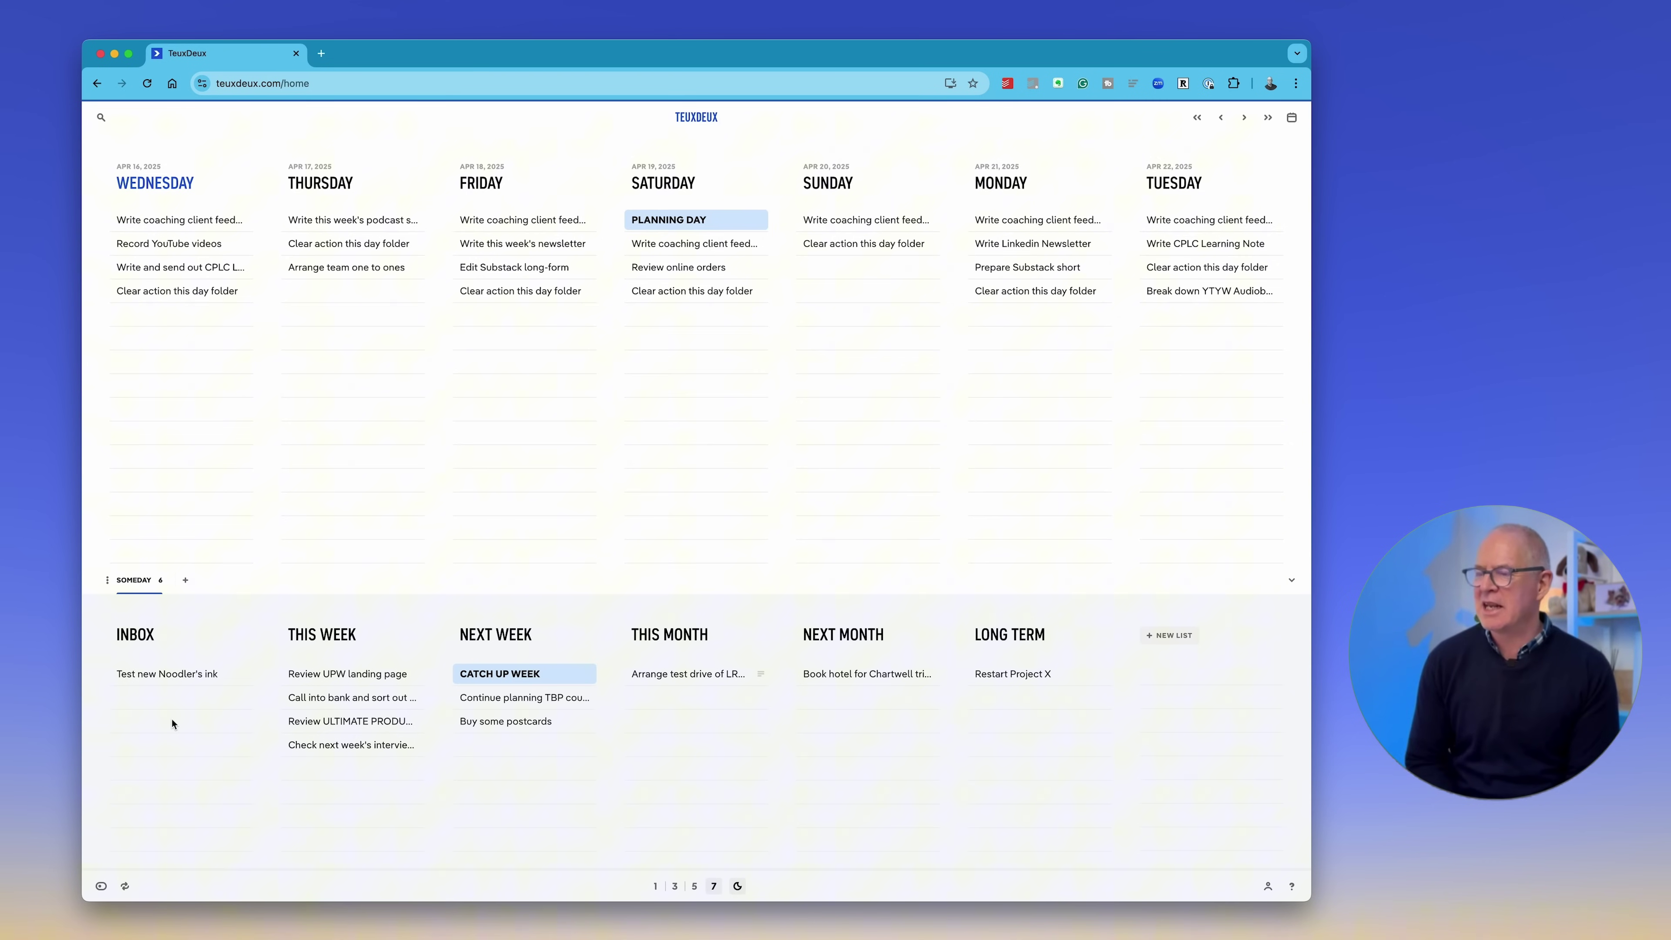
# - Schedule Test new Noodler's ink on Wednesday and open the podcast script's repeat settings
pyautogui.click(137, 676)
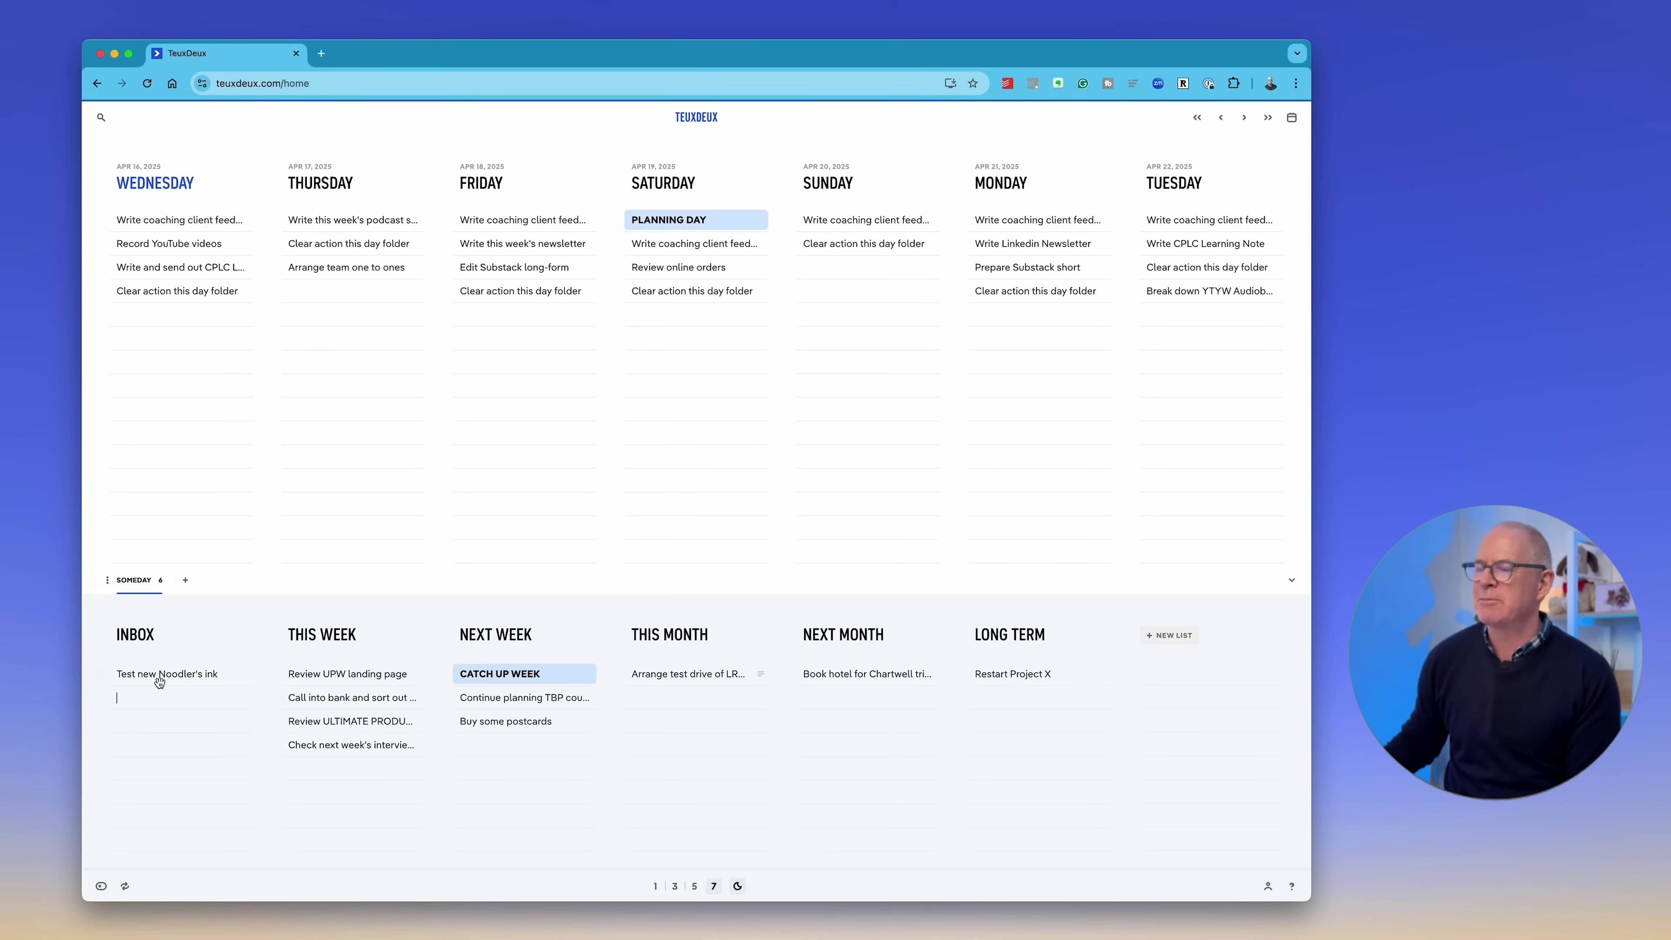
pyautogui.moveTo(158, 677); pyautogui.dragTo(150, 339)
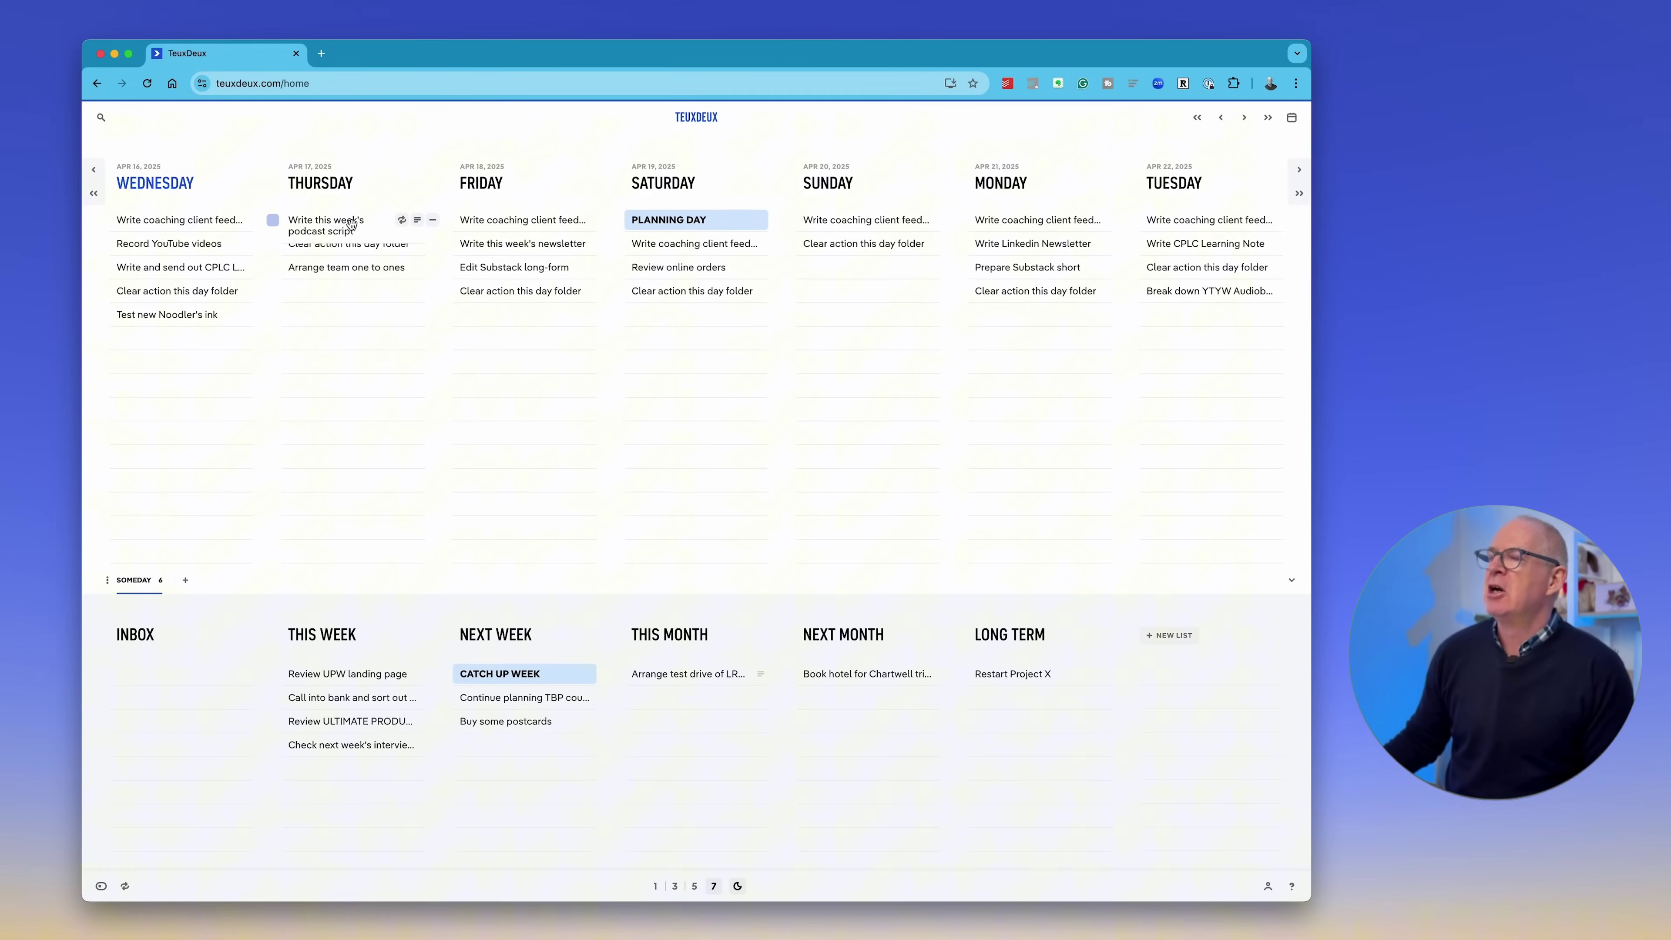
pyautogui.click(401, 221)
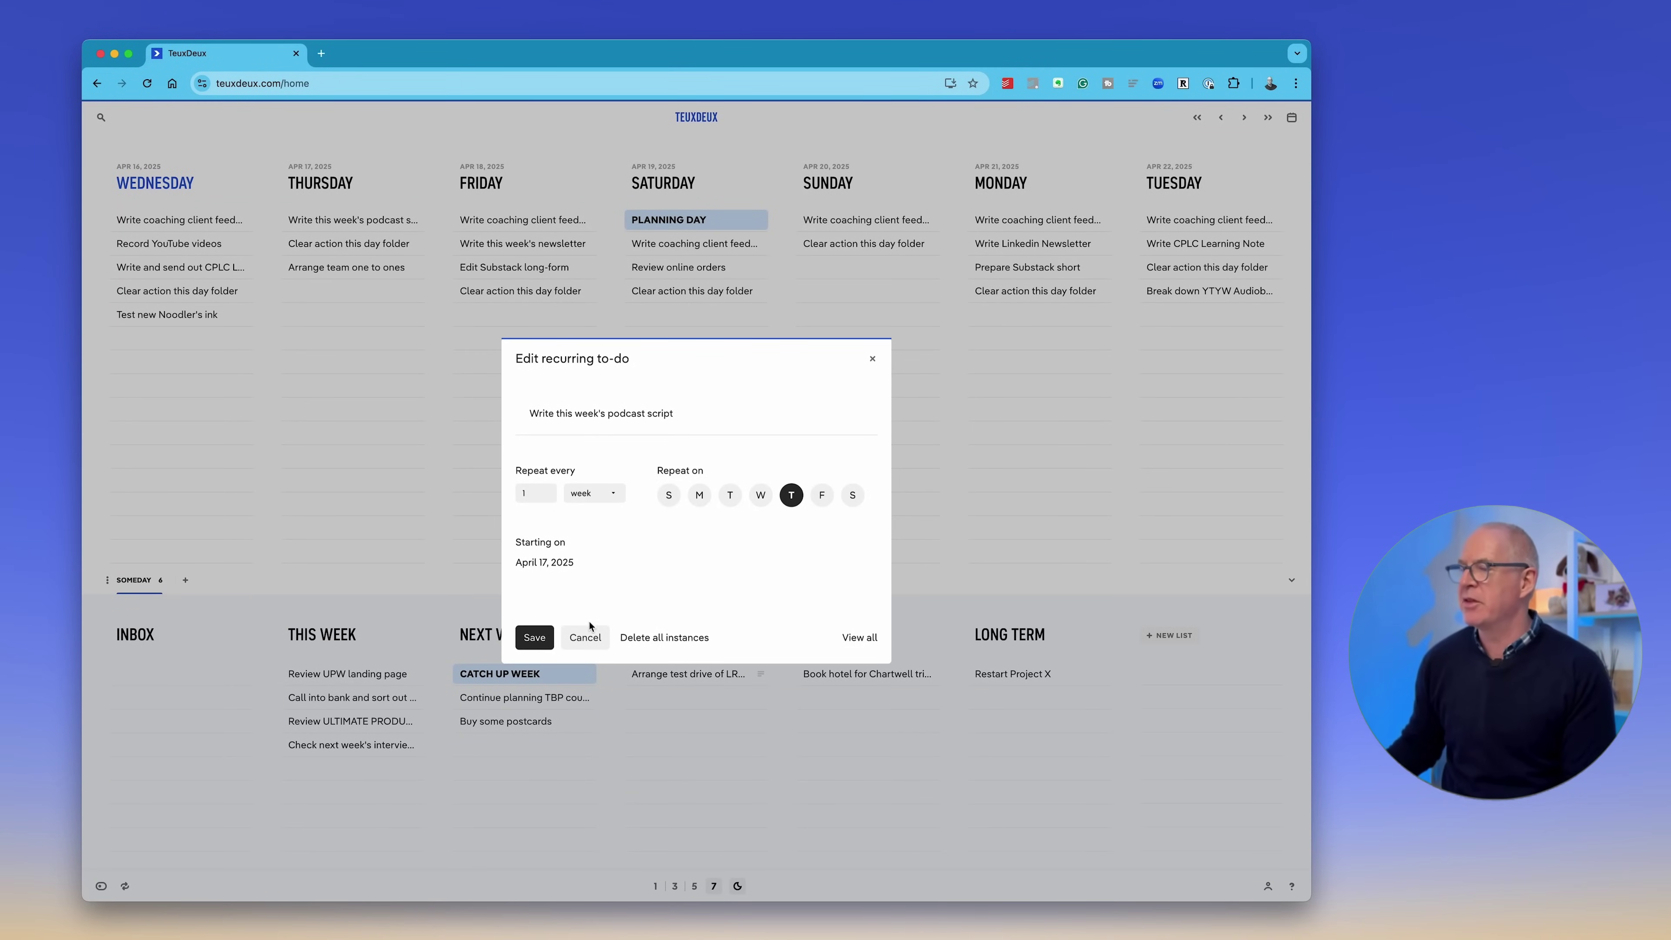
pyautogui.click(586, 636)
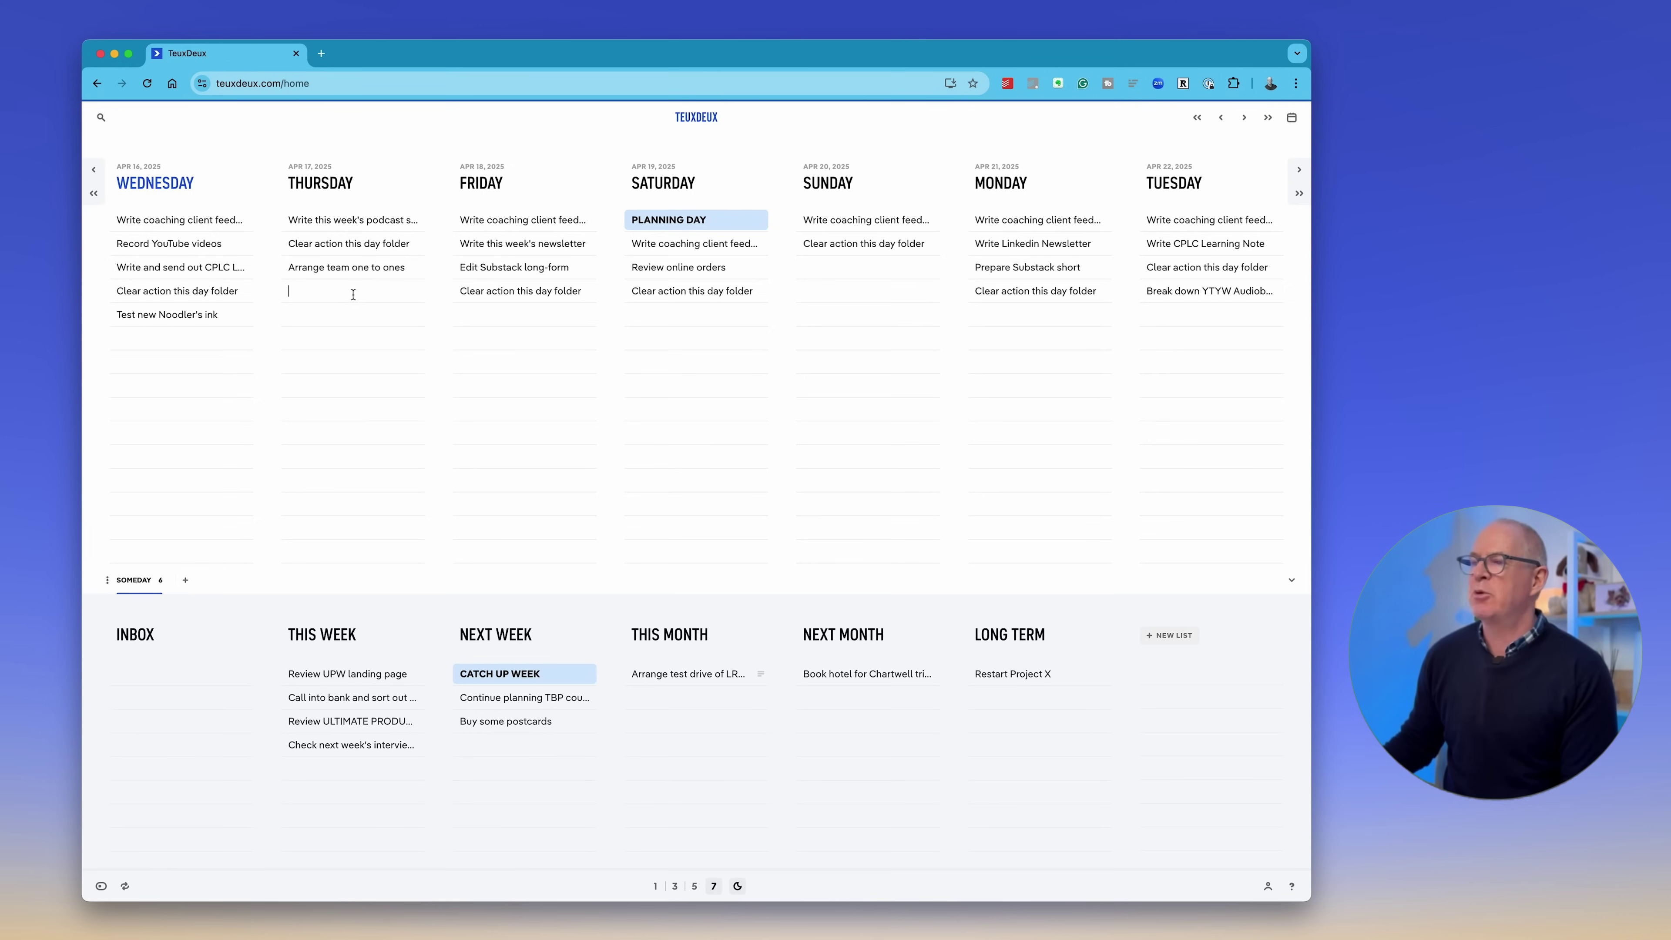
# - Add 'Test recur every day' on Thursday, repeating daily through Tuesday
pyautogui.click(389, 306)
pyautogui.write('Te')
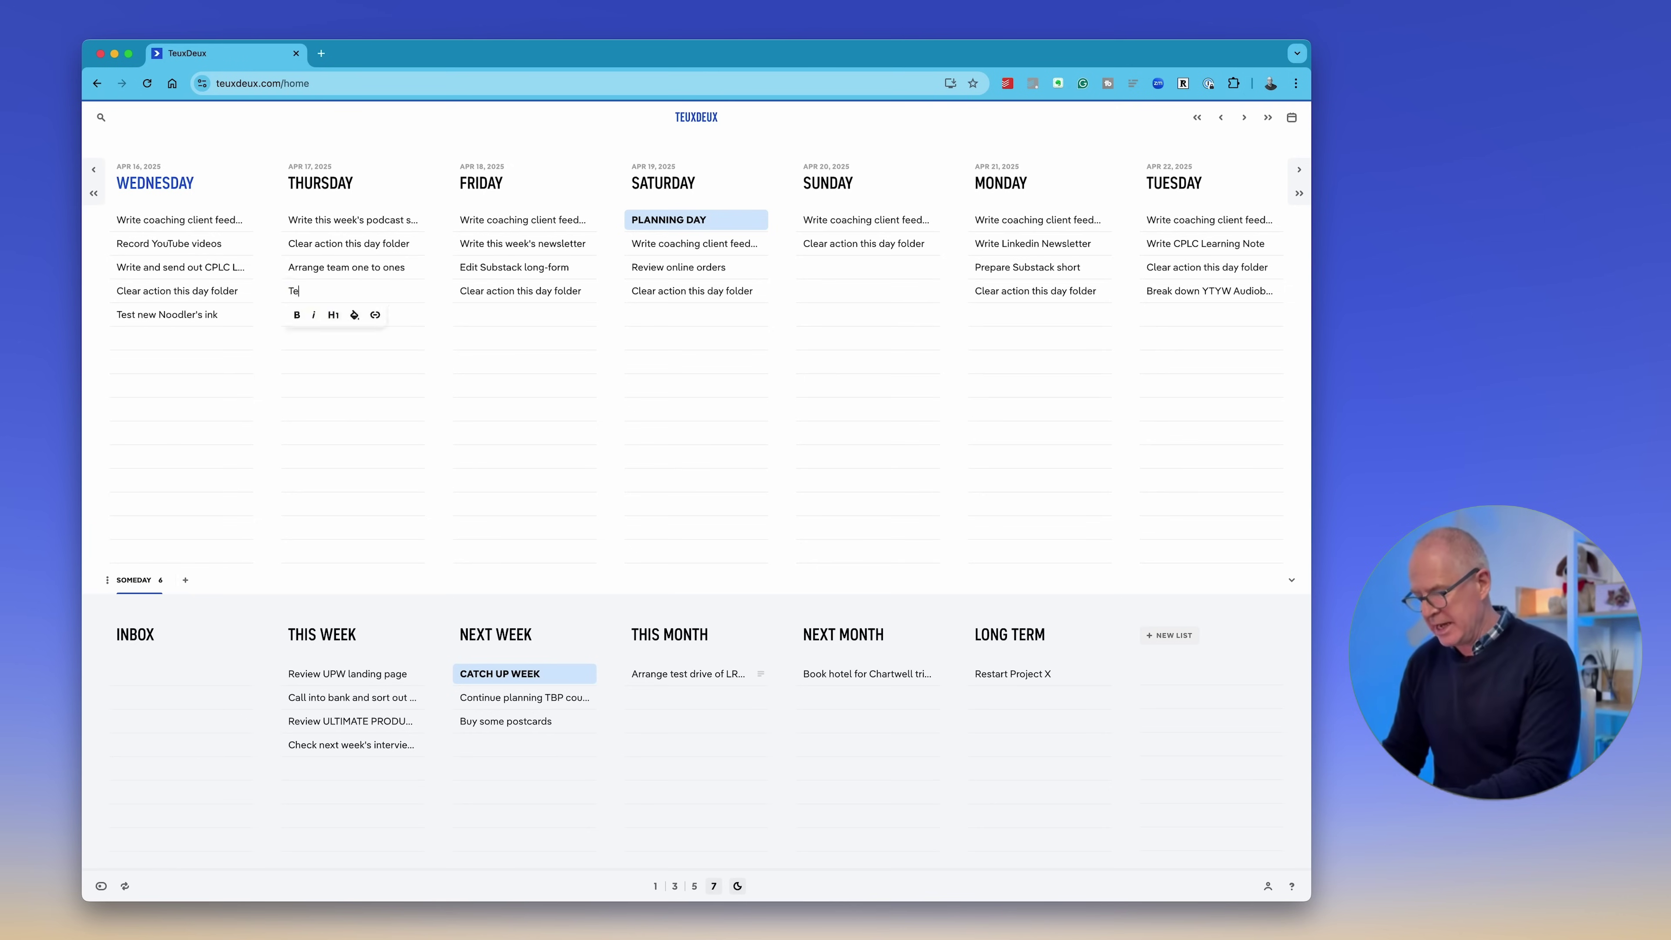
pyautogui.write('st recurr')
pyautogui.press('BackSpace')
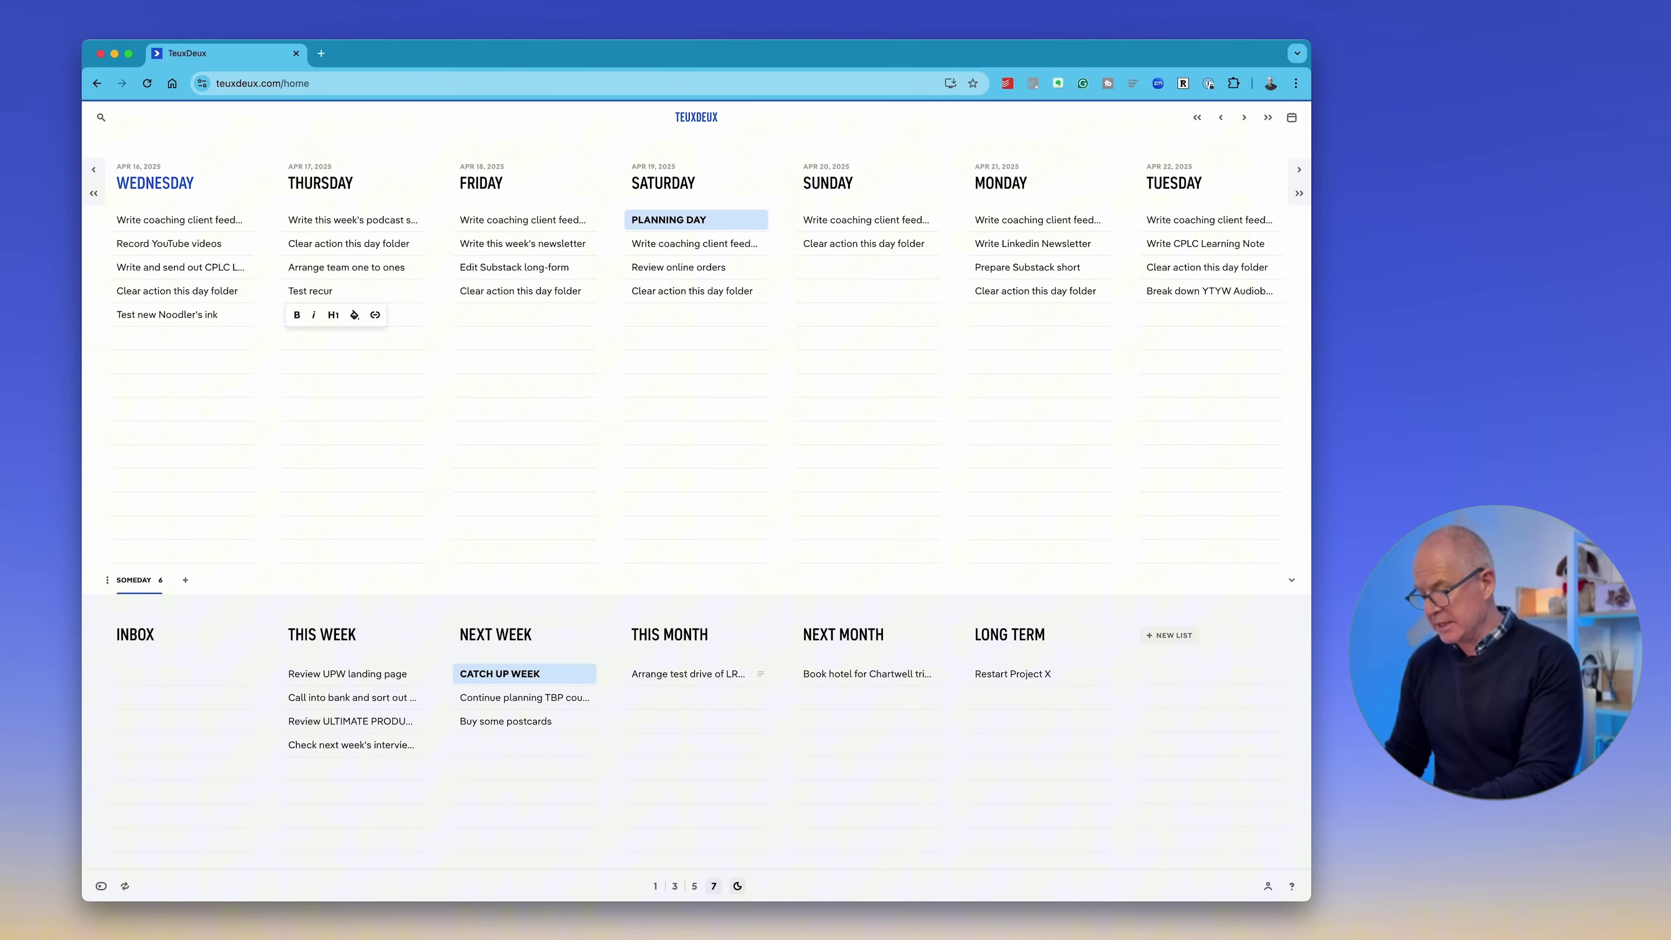
pyautogui.write('every day')
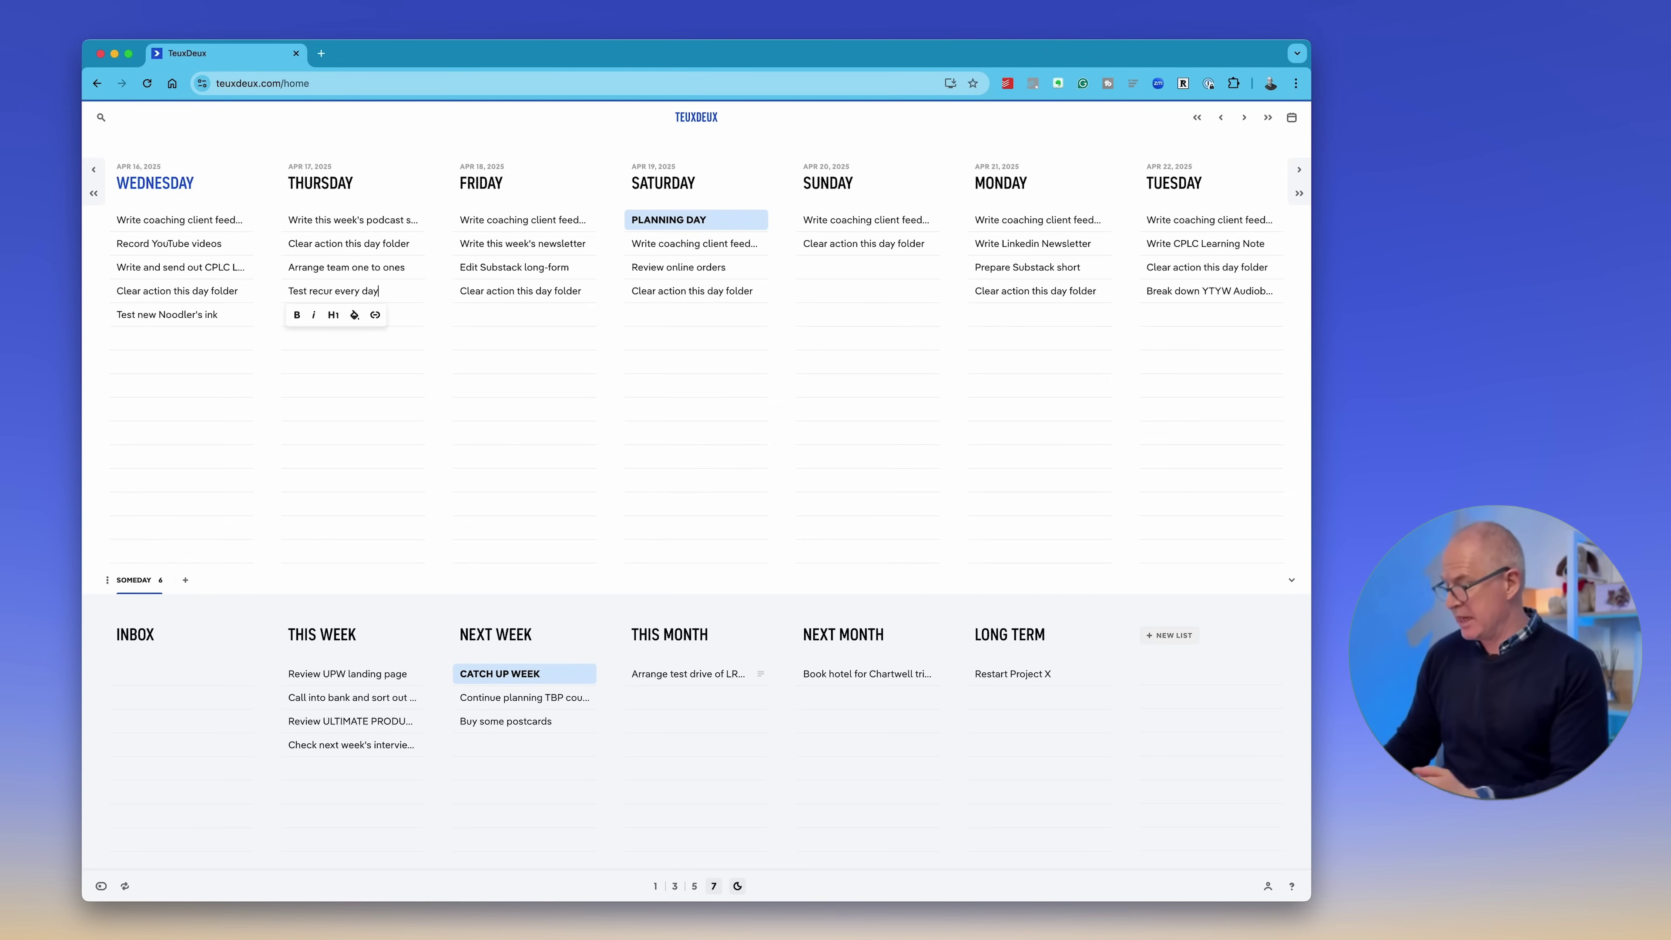
pyautogui.press('Return')
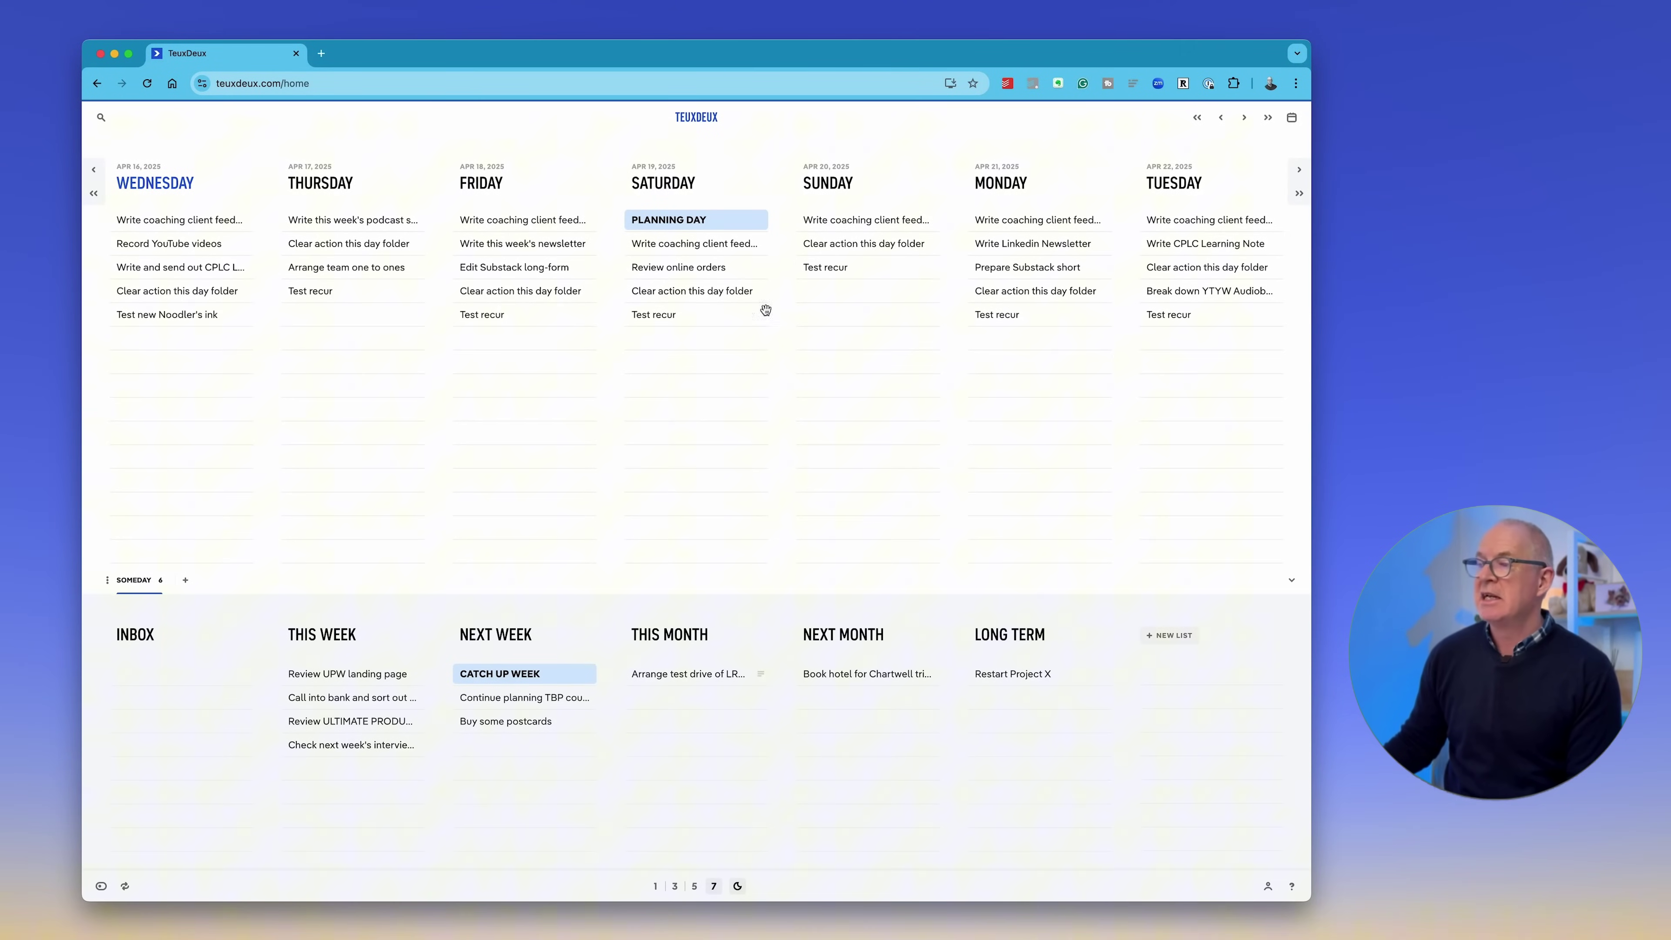
pyautogui.click(615, 316)
# - Delete all instances of the recurring Test recur to-do and confirm
pyautogui.click(744, 314)
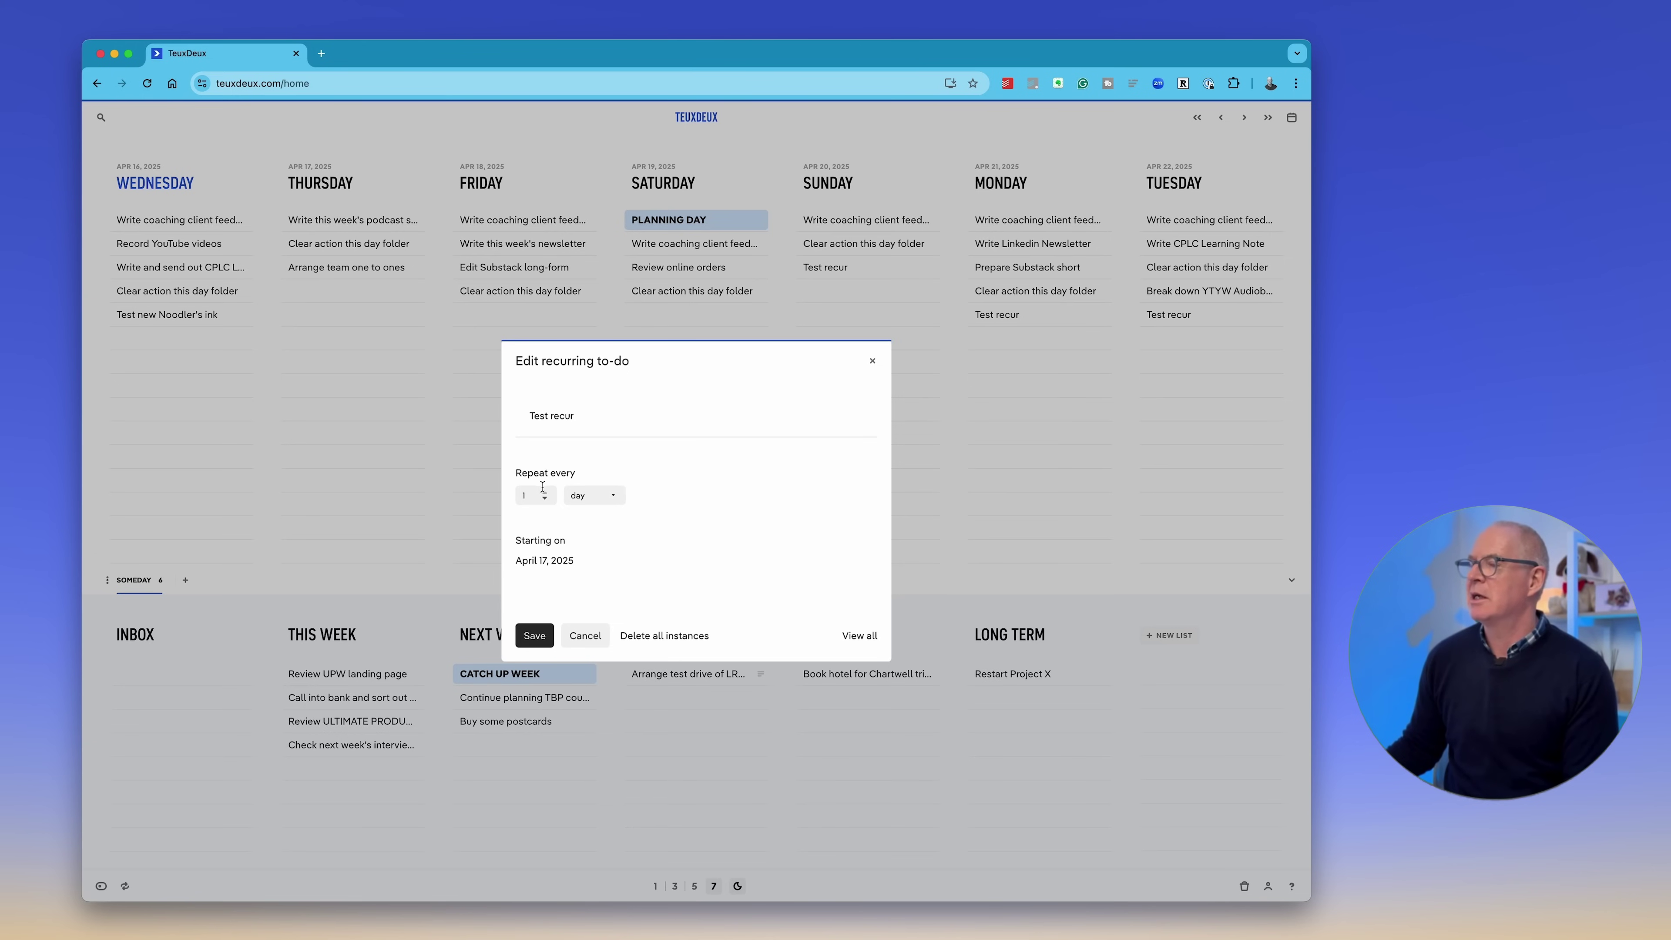
pyautogui.click(659, 635)
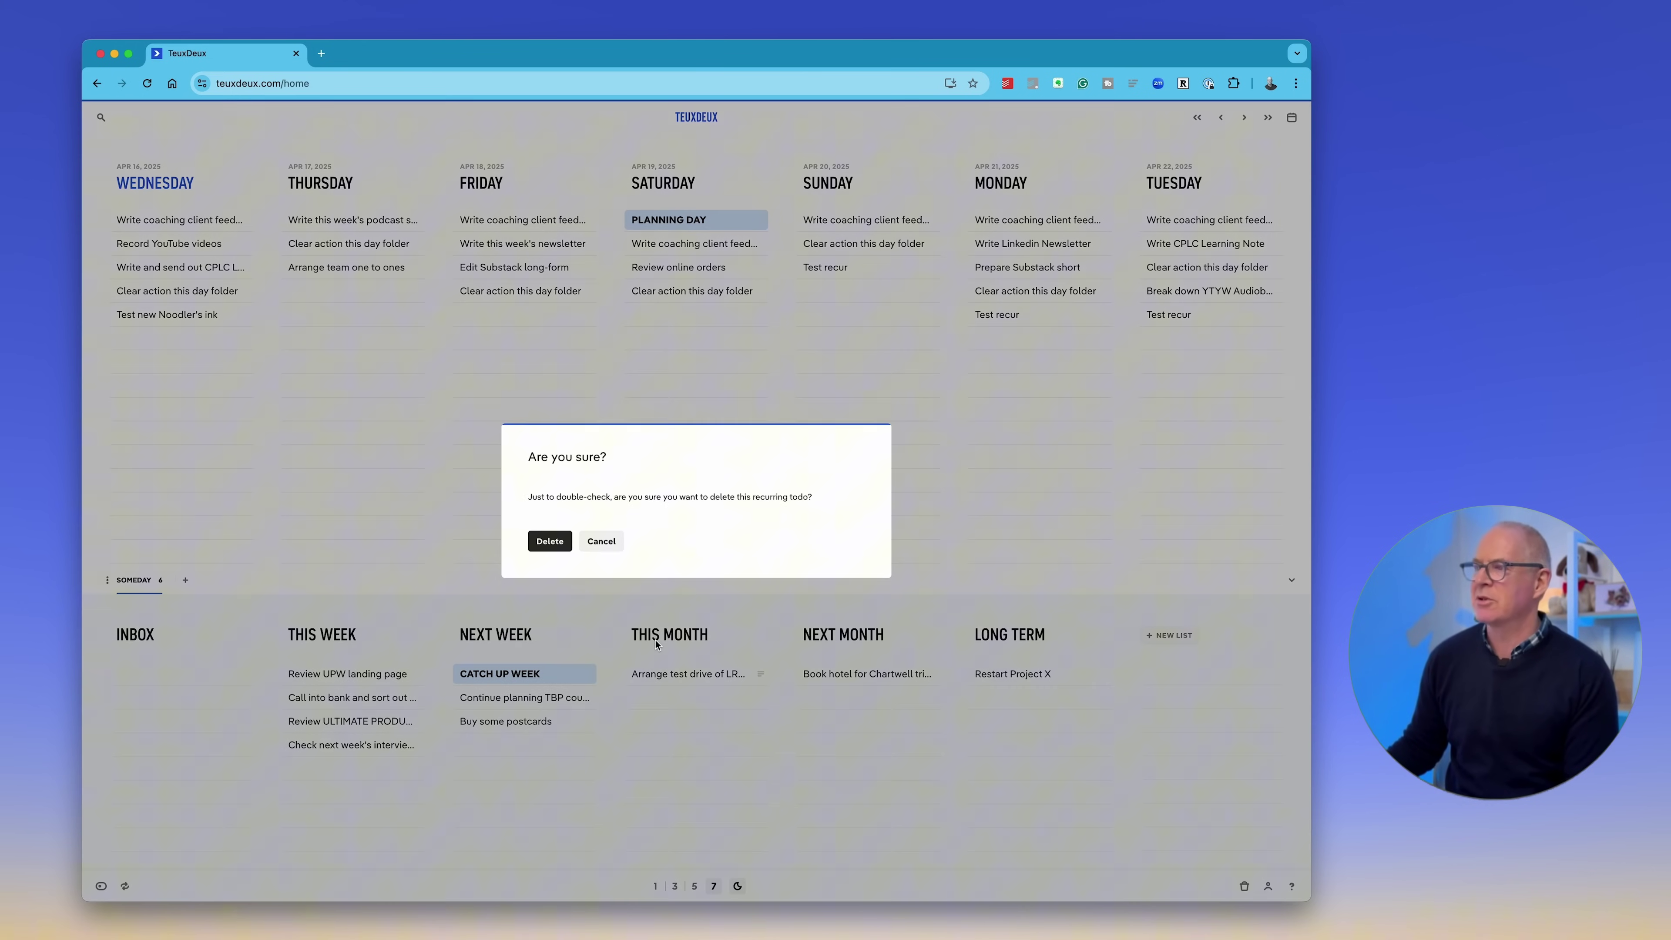
pyautogui.click(550, 541)
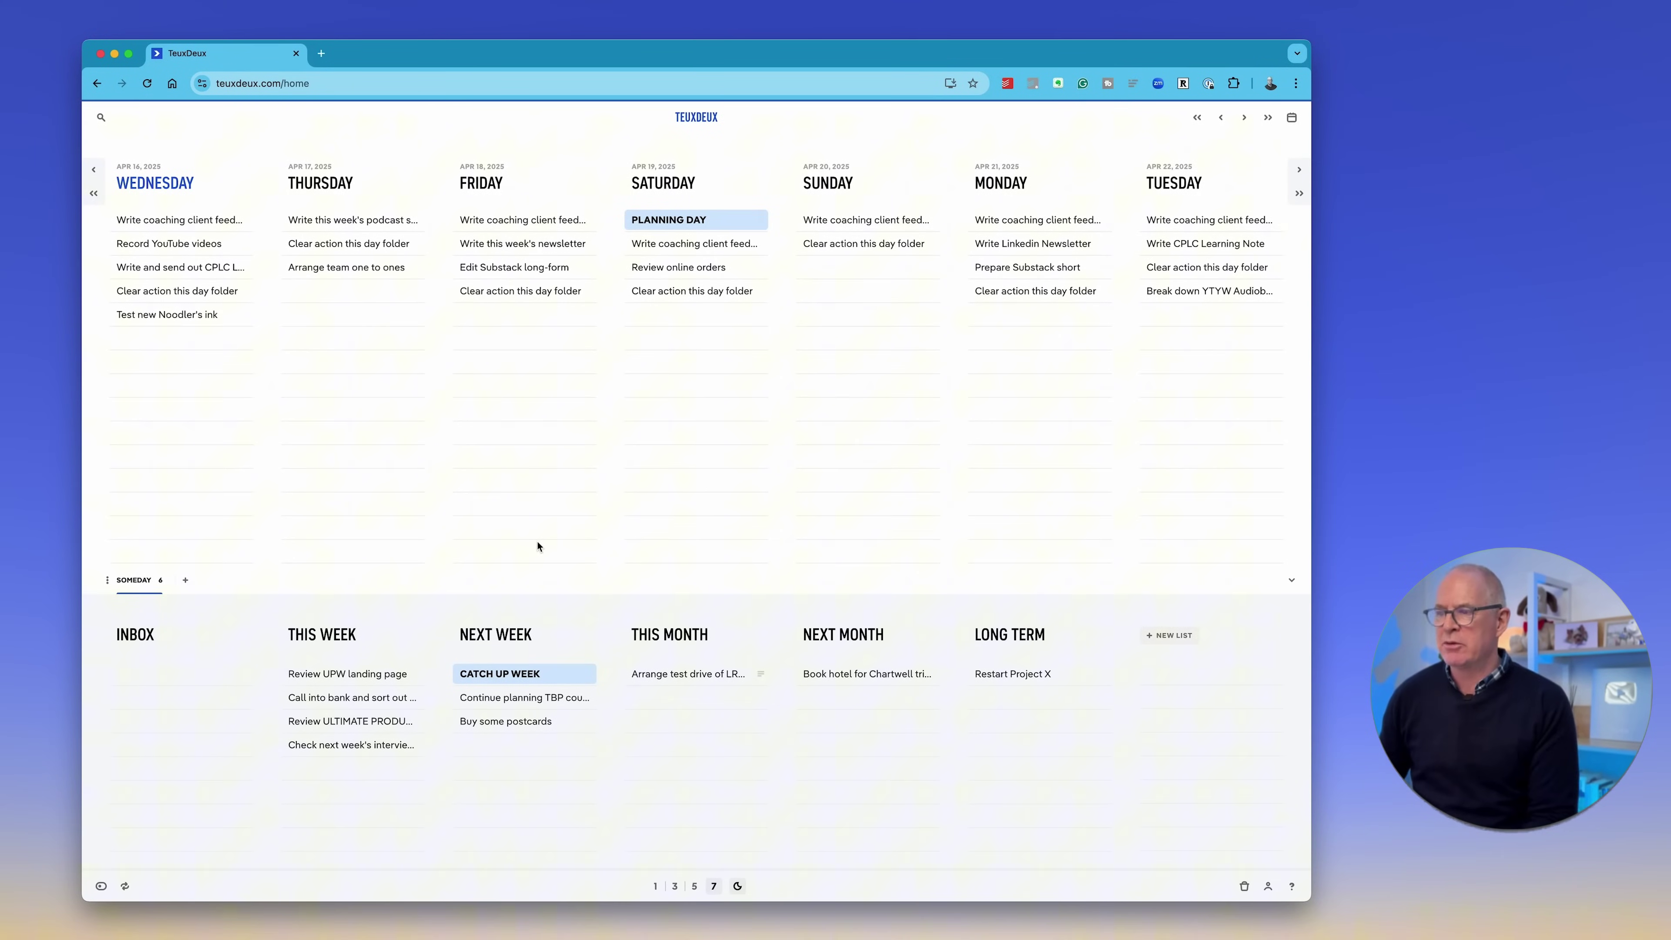
# - Drag UPW landing page review to Thursday, bank call to Tuesday, workshop review to Saturday
pyautogui.moveTo(321, 678)
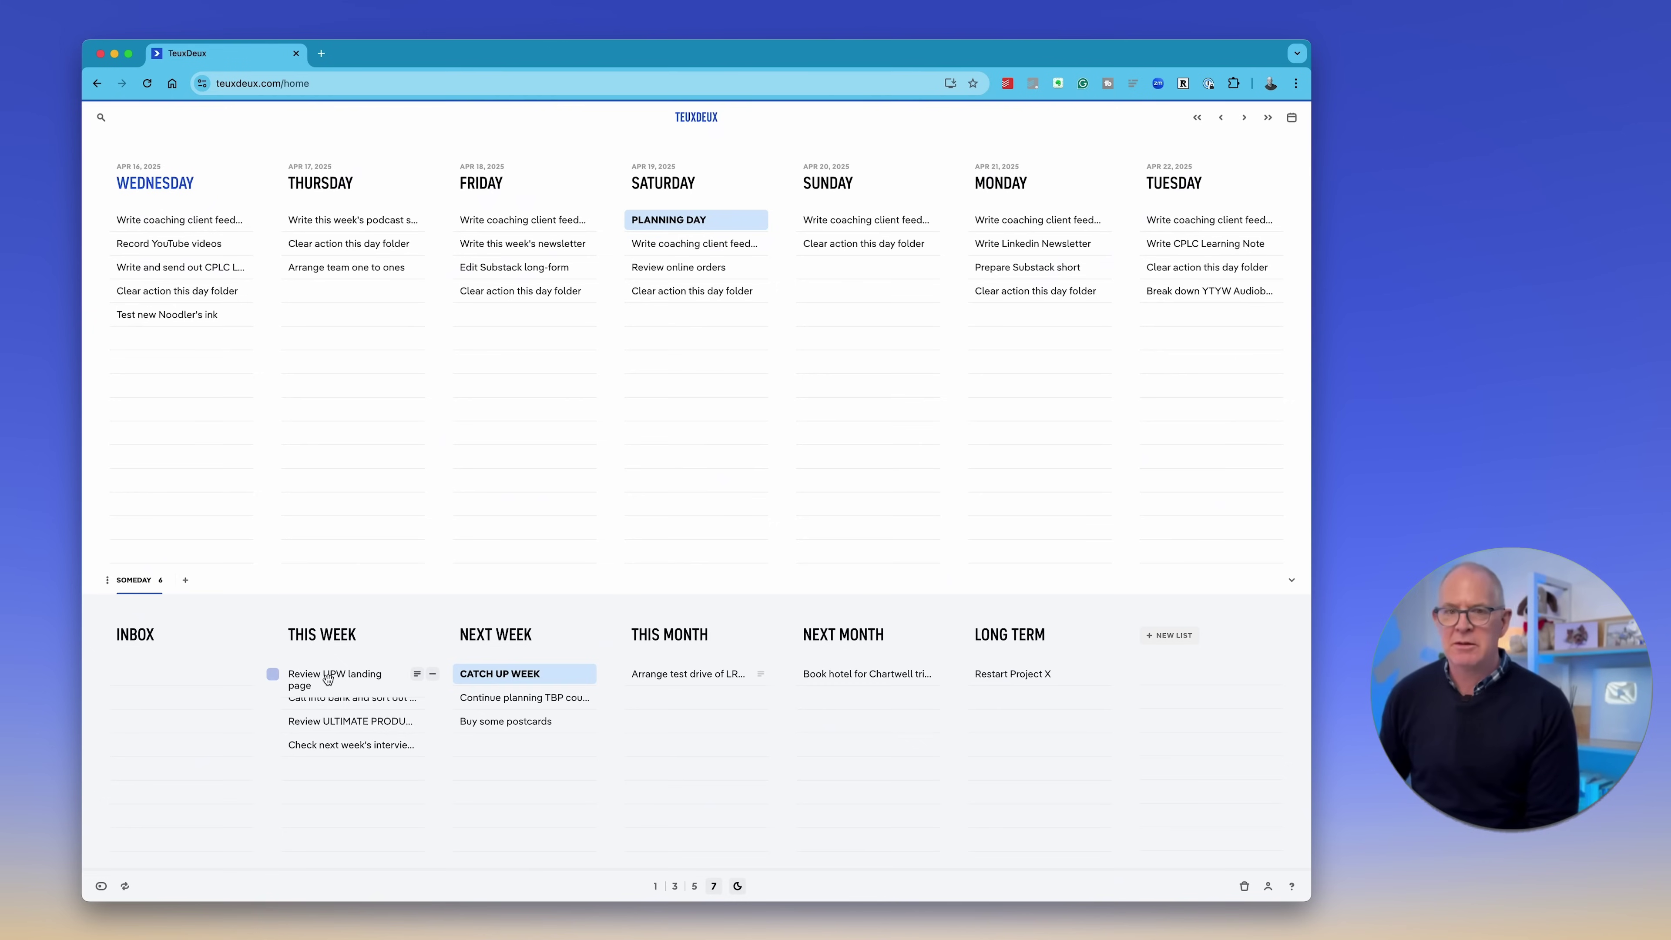
pyautogui.moveTo(328, 679); pyautogui.dragTo(348, 295)
pyautogui.moveTo(361, 673)
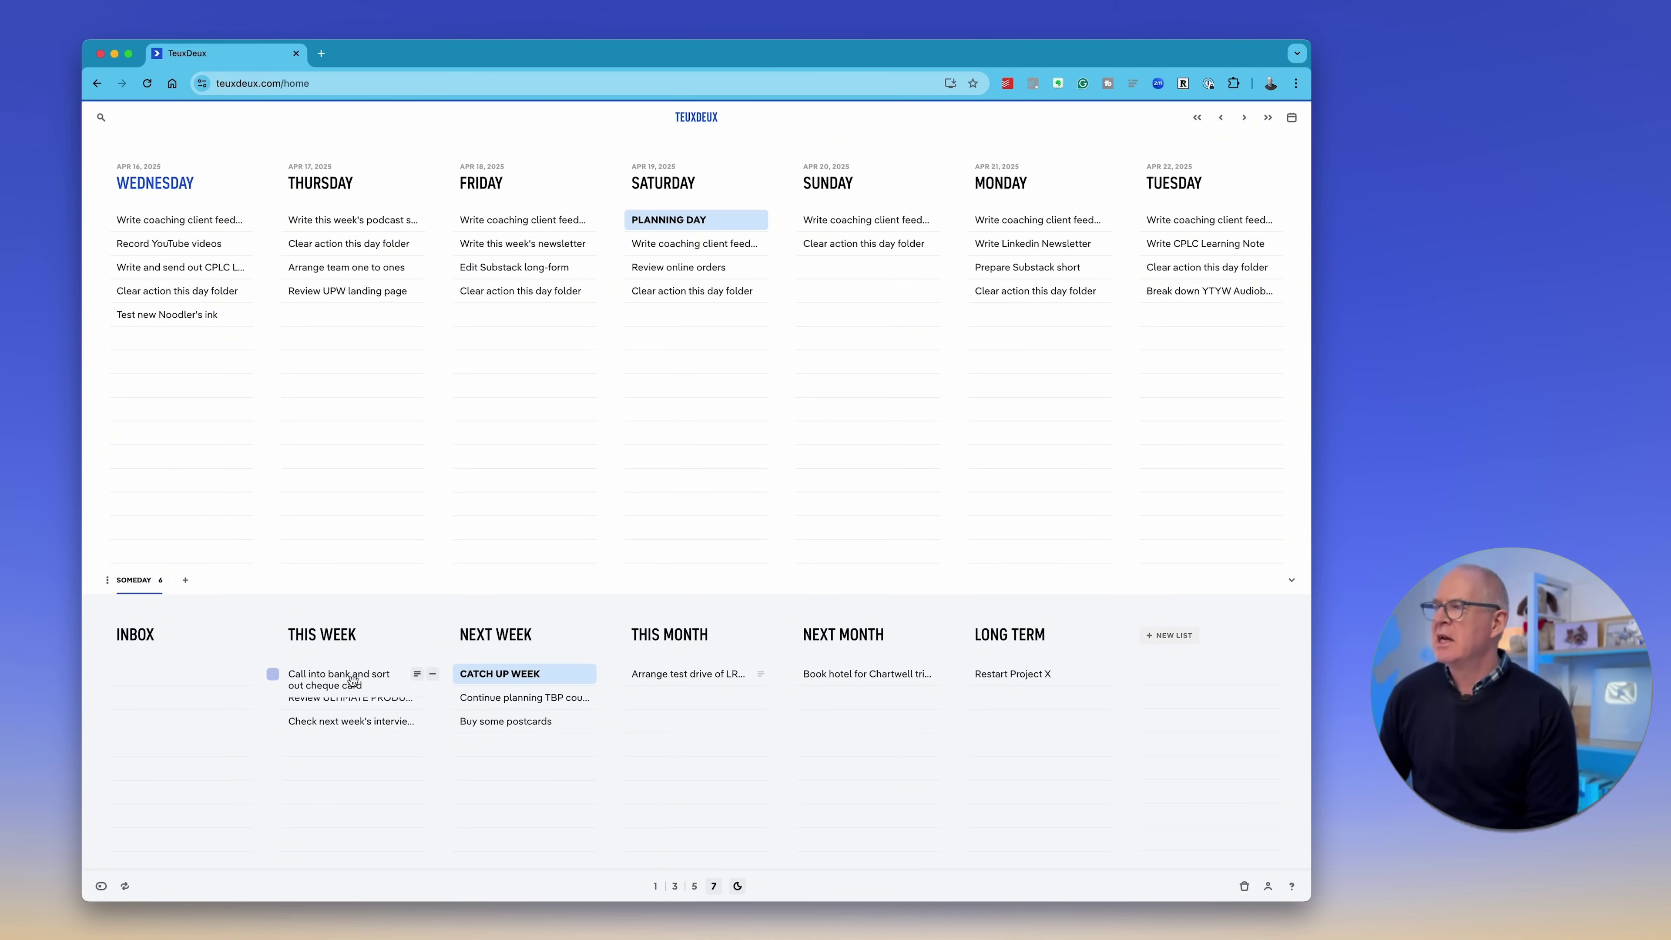
pyautogui.moveTo(336, 682); pyautogui.dragTo(1190, 326)
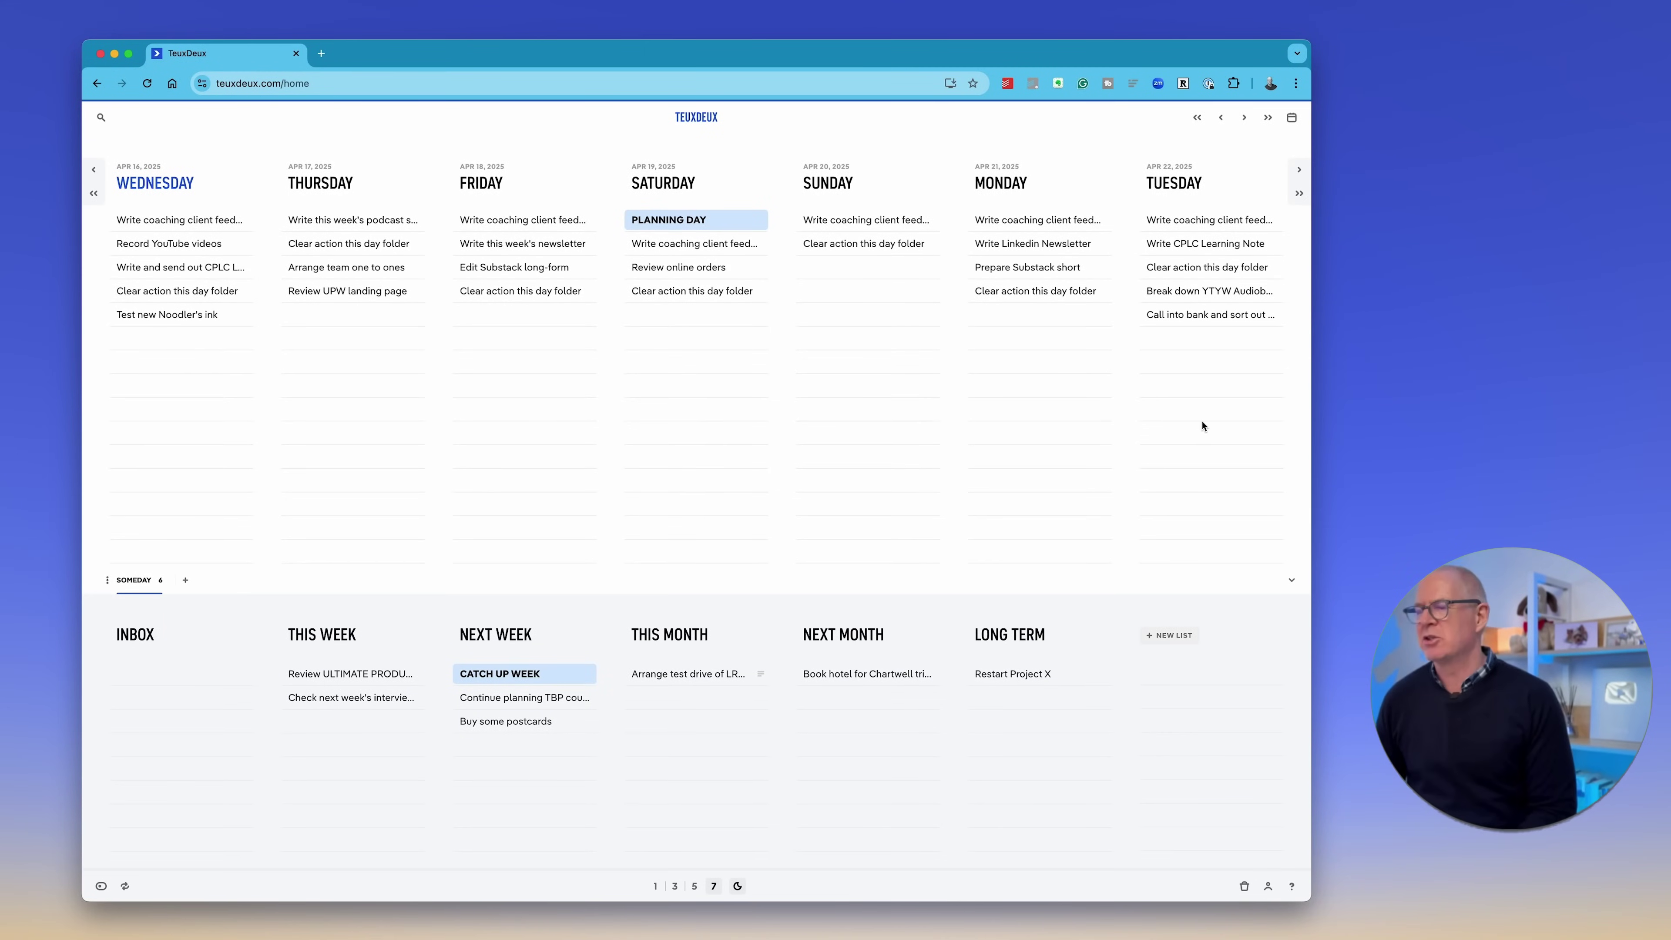
pyautogui.moveTo(350, 673)
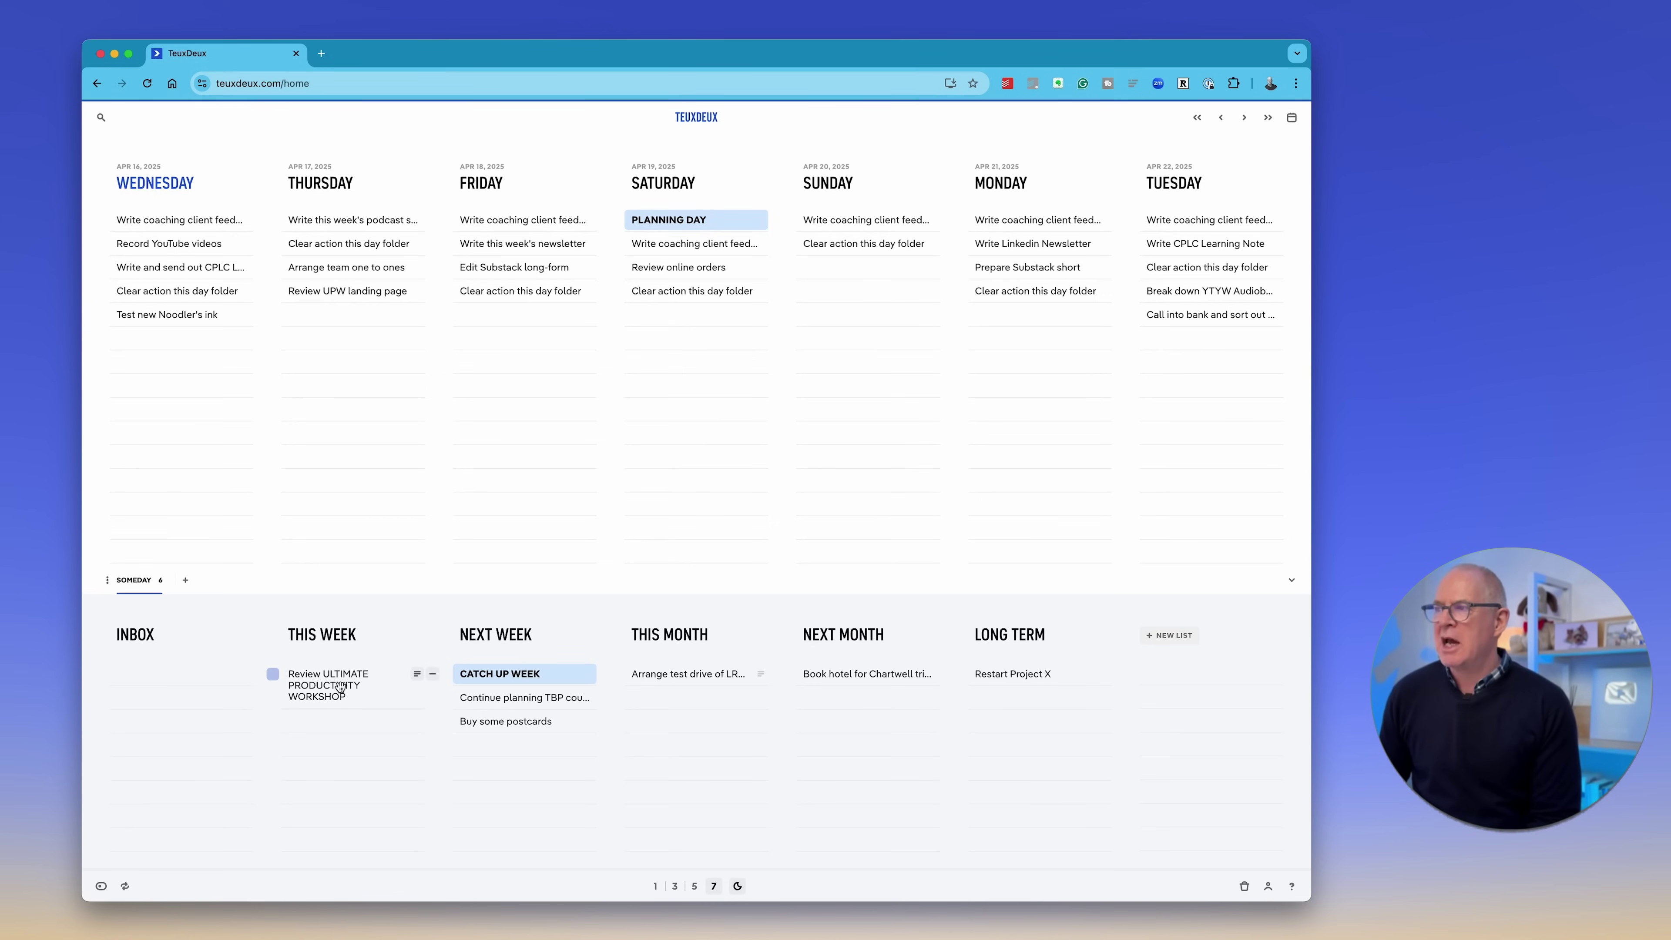
pyautogui.moveTo(339, 686); pyautogui.dragTo(711, 329)
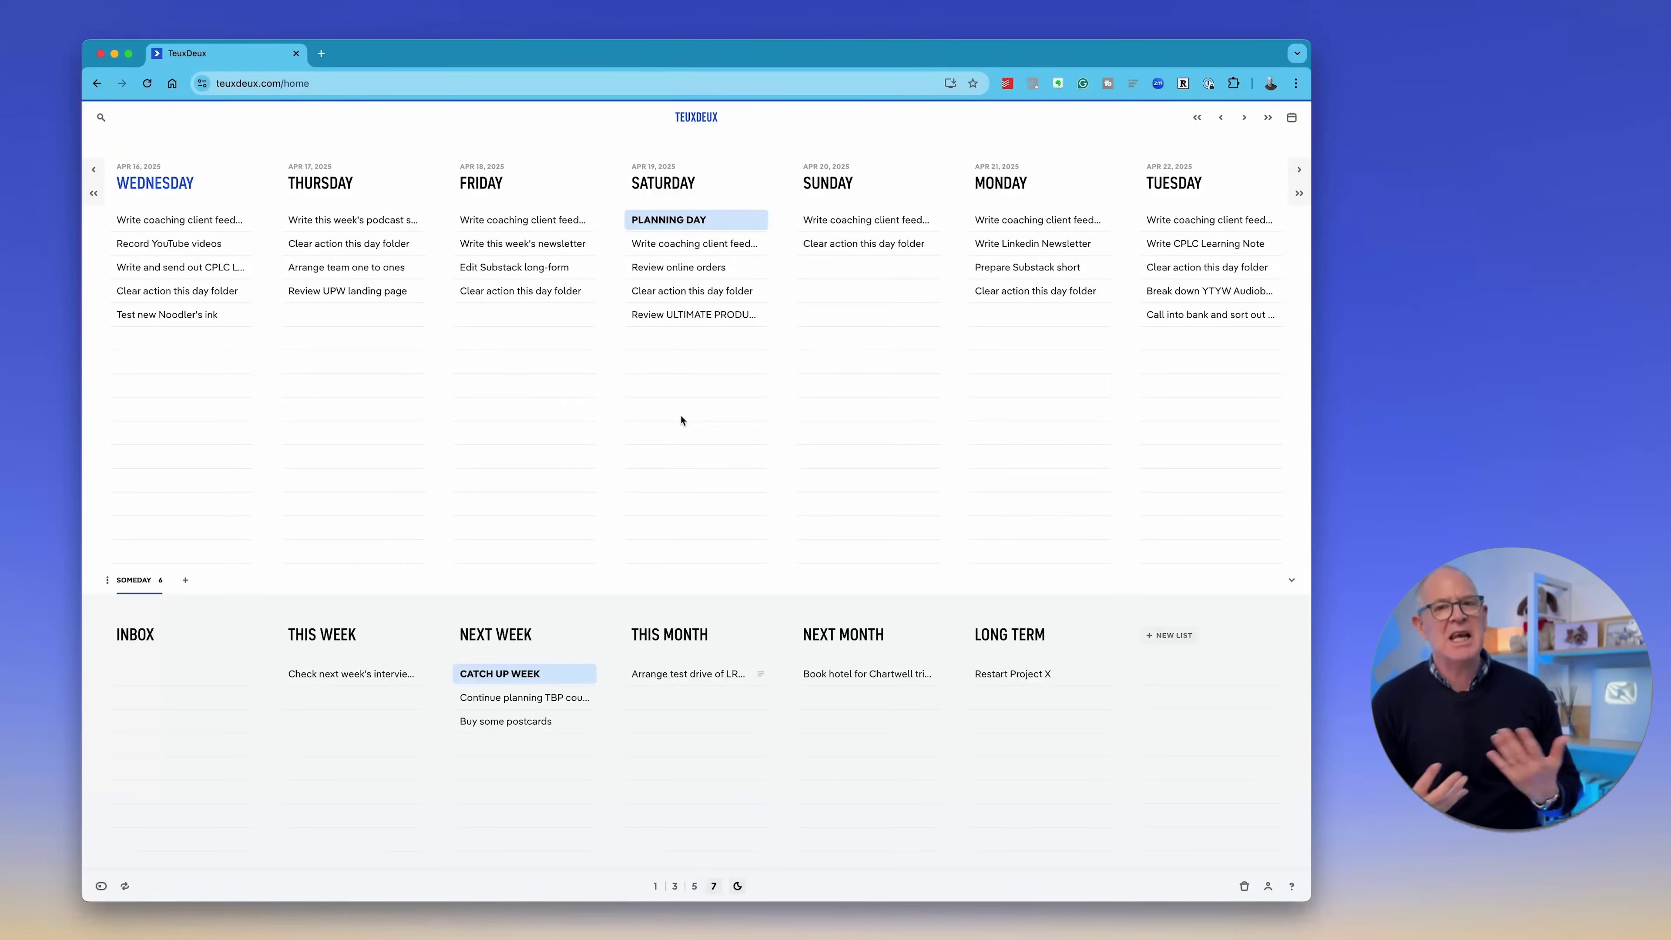